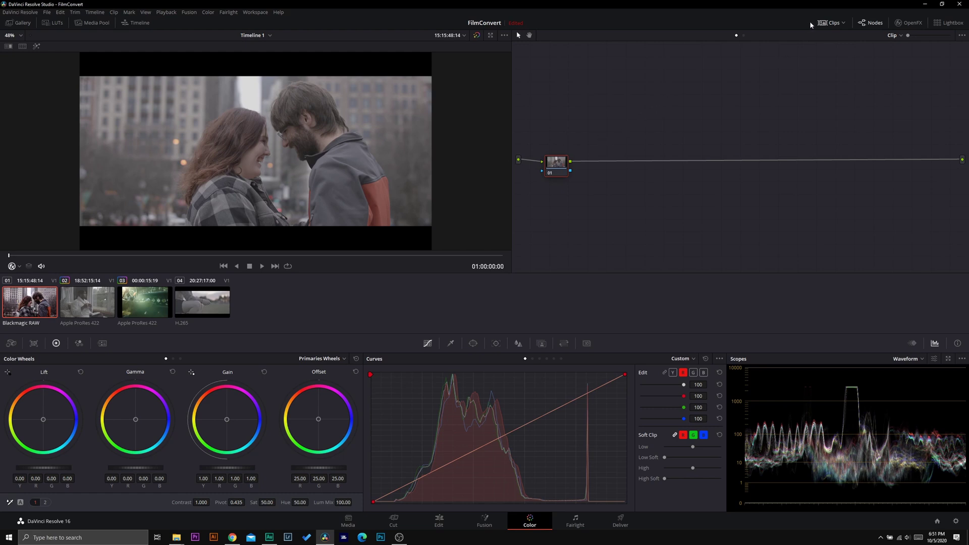
Drag FilmConvert Nitrate from the OpenFX Film Emulation library onto node 01
left_click(827, 23)
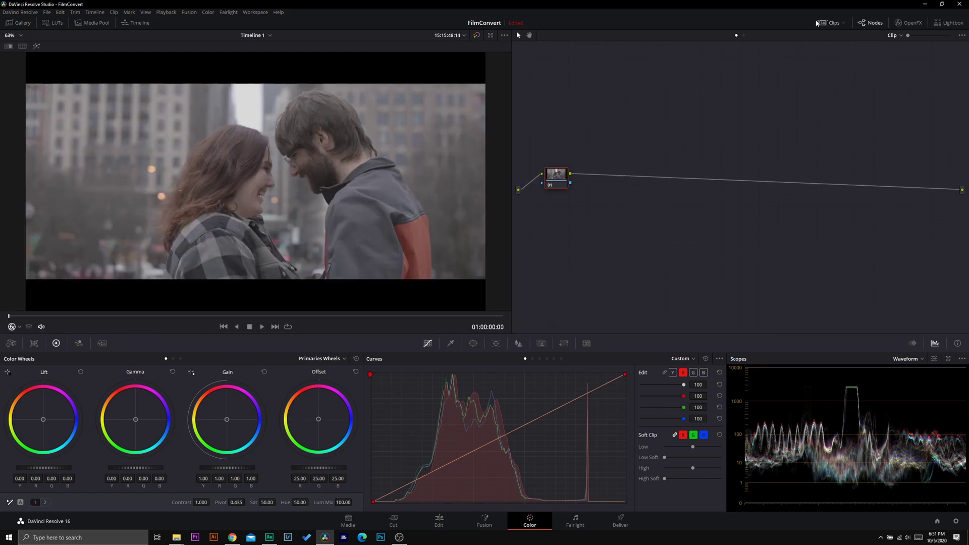
left_click(909, 23)
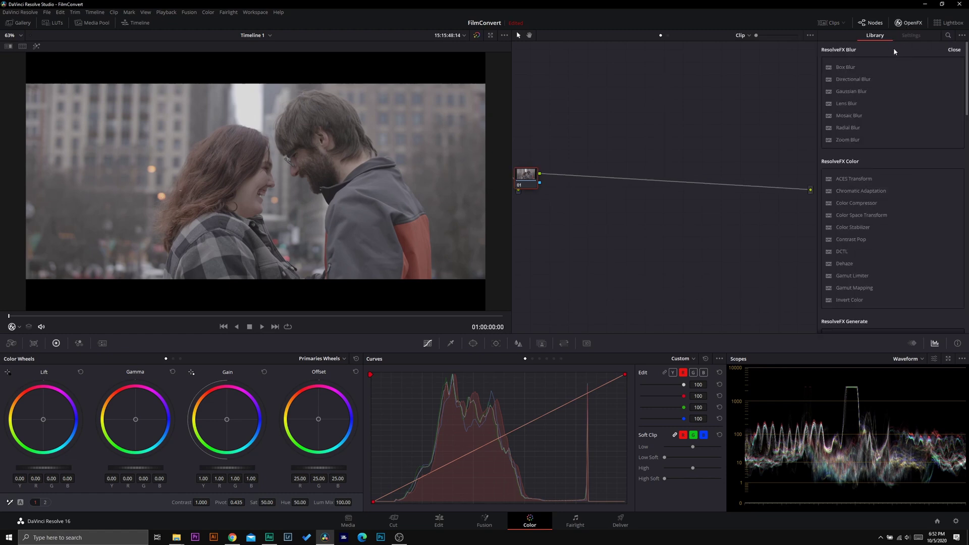
scroll(891, 53, "down", 5)
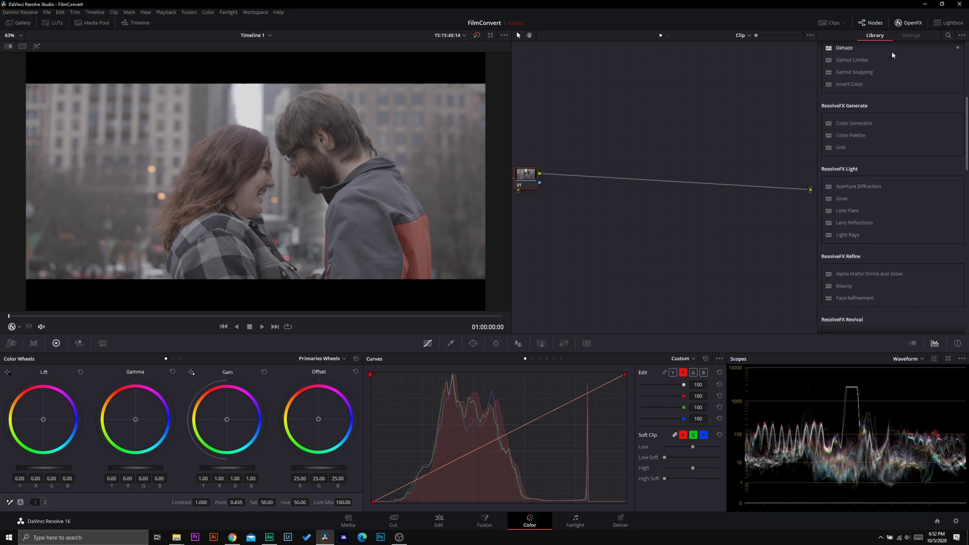
scroll(888, 60, "down", 15)
left_click_drag(858, 322, 543, 193)
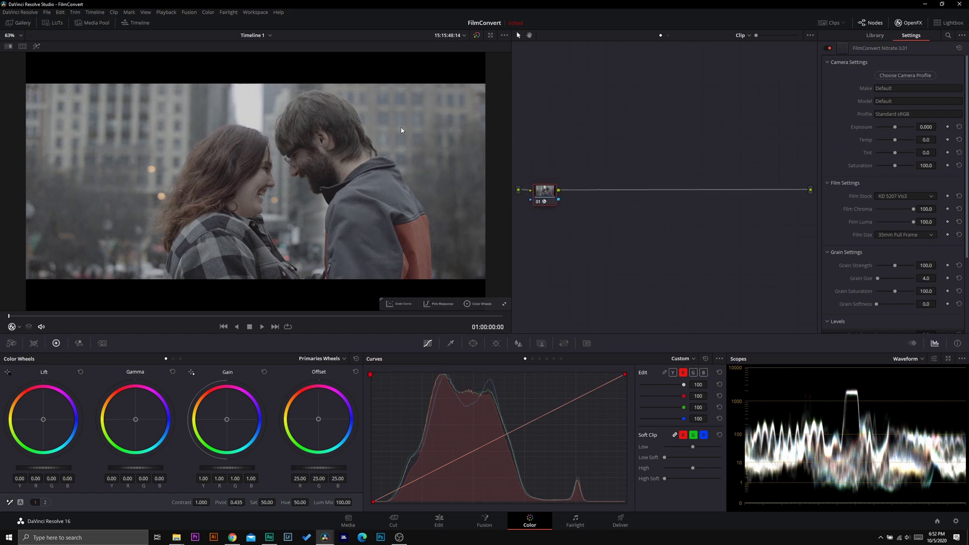
Compare the clip with its grade bypassed, then try the Apple and Canon camera brands
left_click(475, 36)
left_click(476, 36)
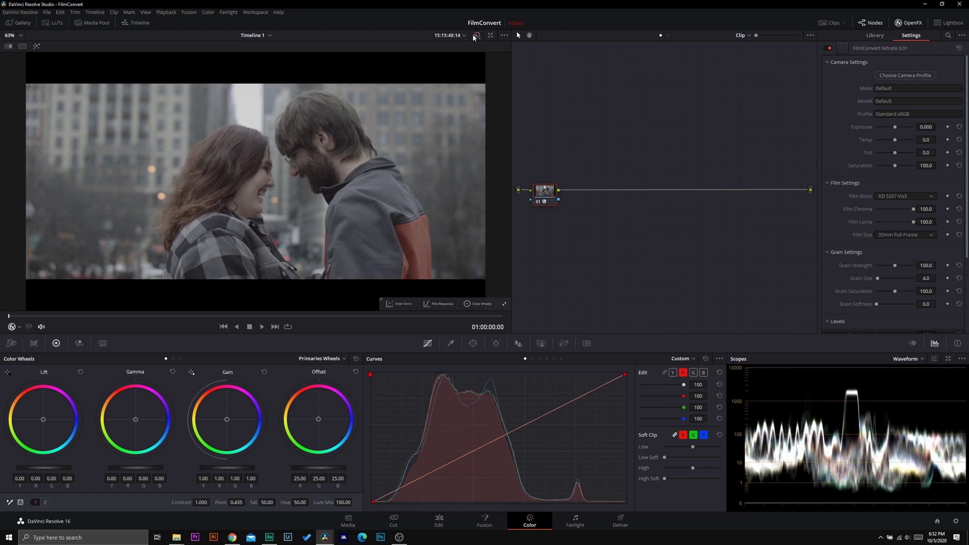
left_click(475, 35)
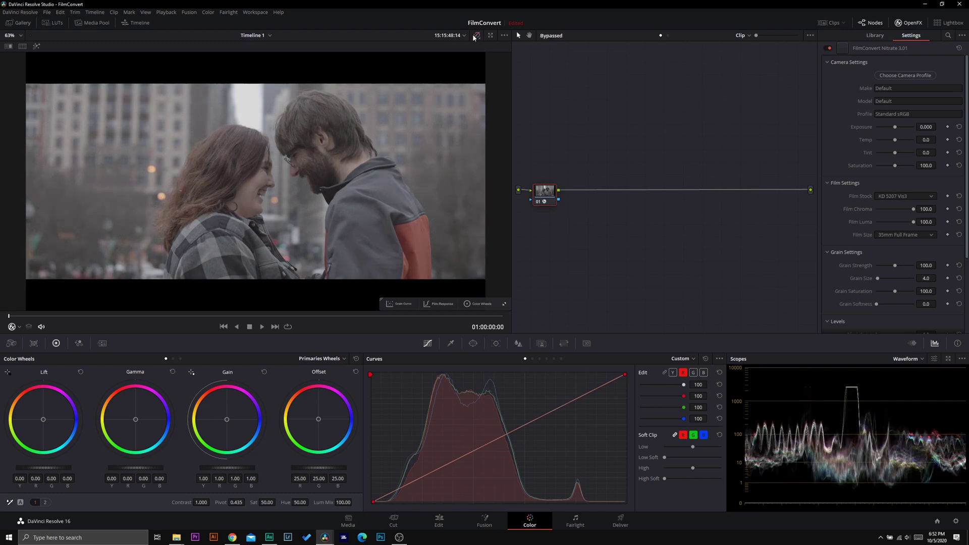
left_click(890, 76)
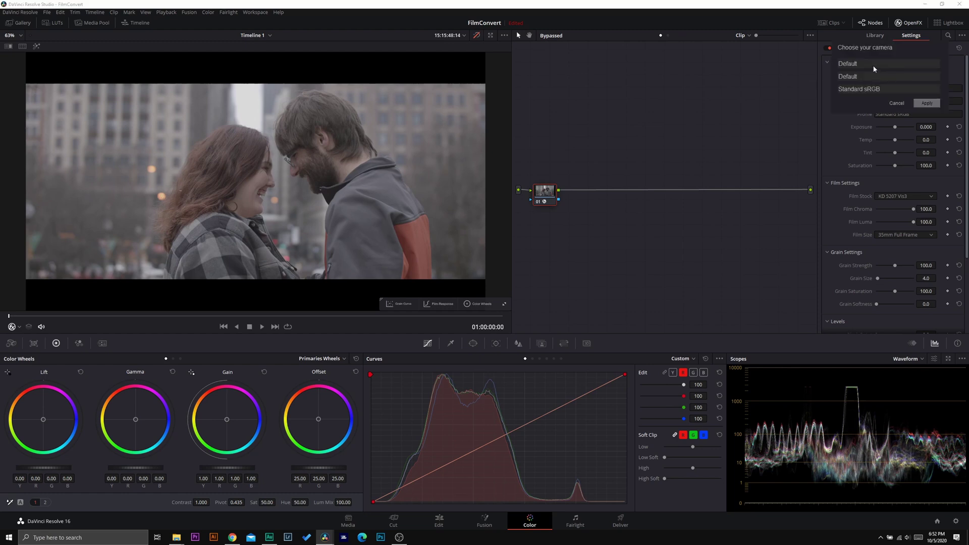
left_click(874, 66)
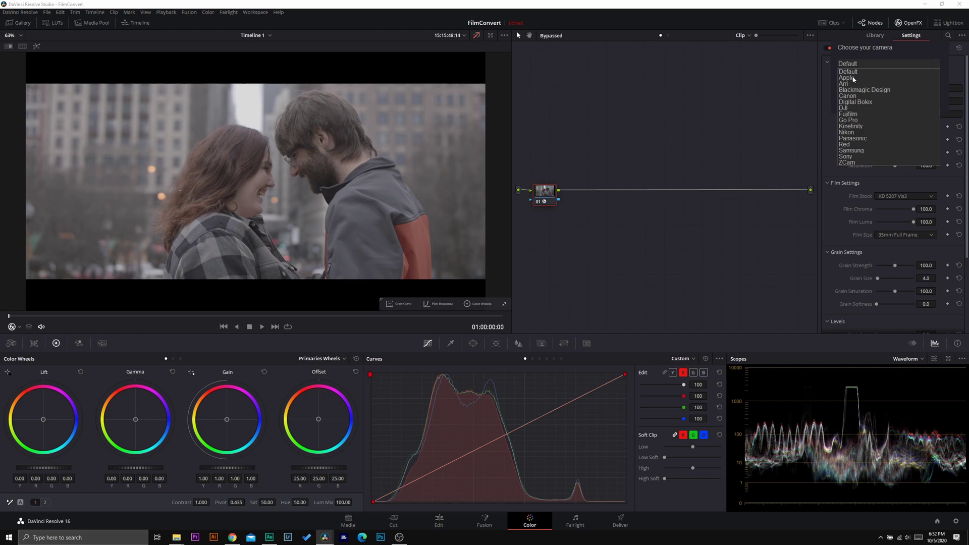
left_click(854, 79)
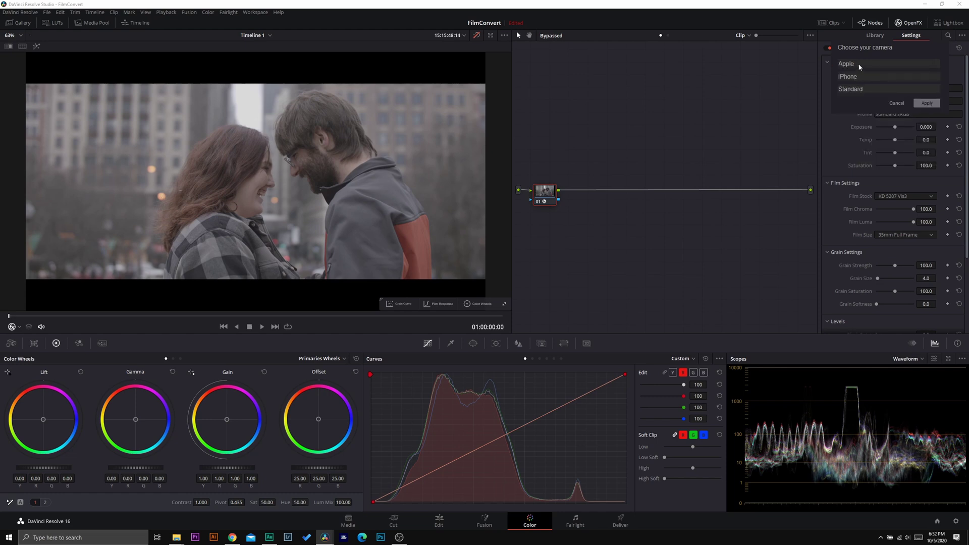
left_click(846, 64)
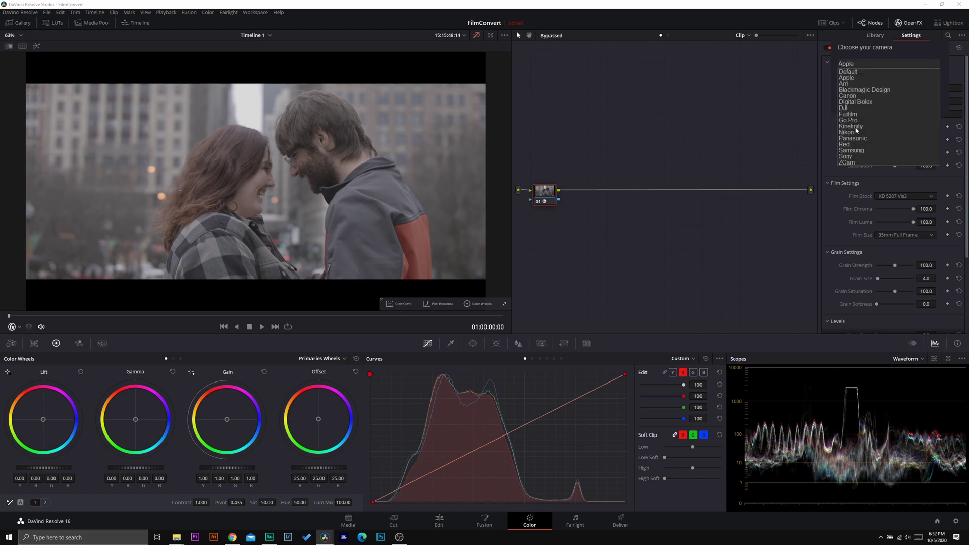
left_click(857, 96)
Look through the Canon 1DX mkII profiles, then reset the camera brand to Default
left_click(856, 77)
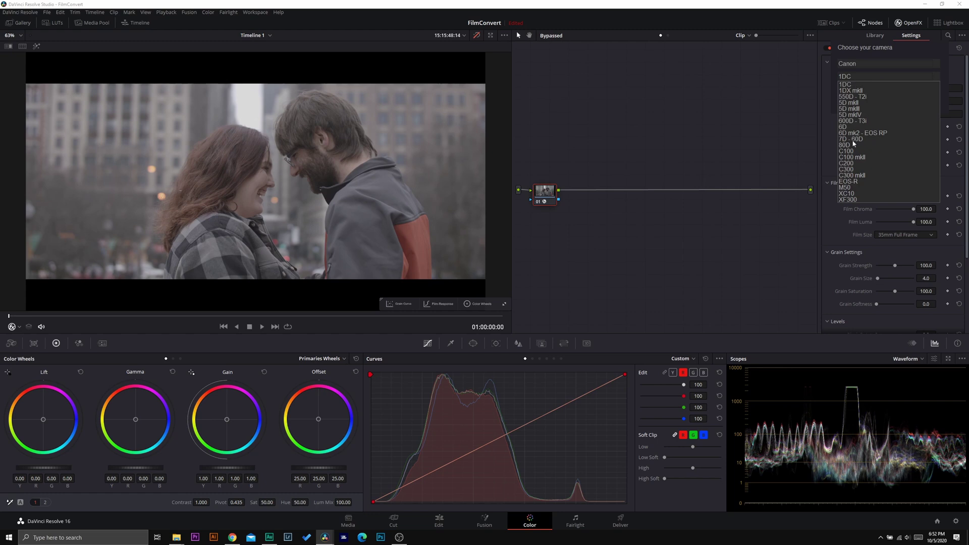
left_click(850, 90)
left_click(852, 89)
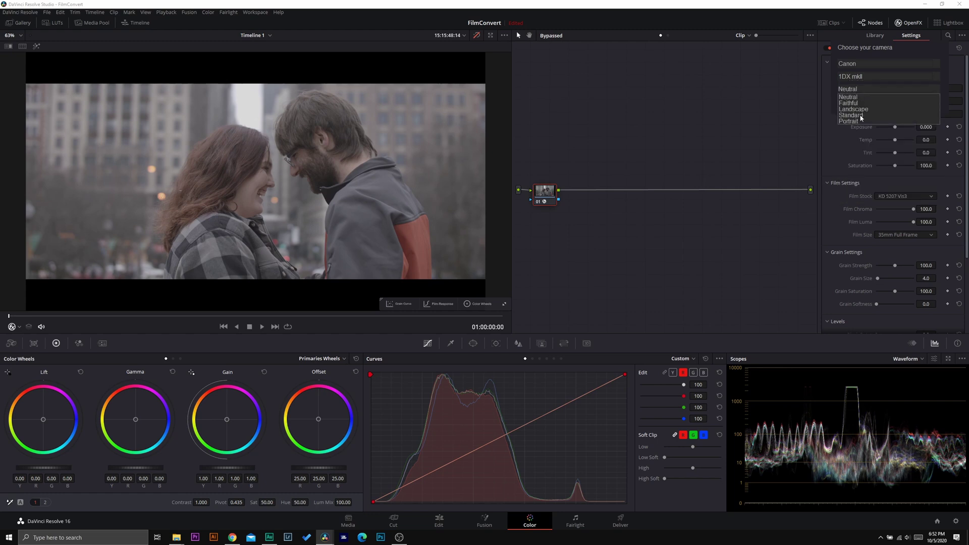
left_click(863, 79)
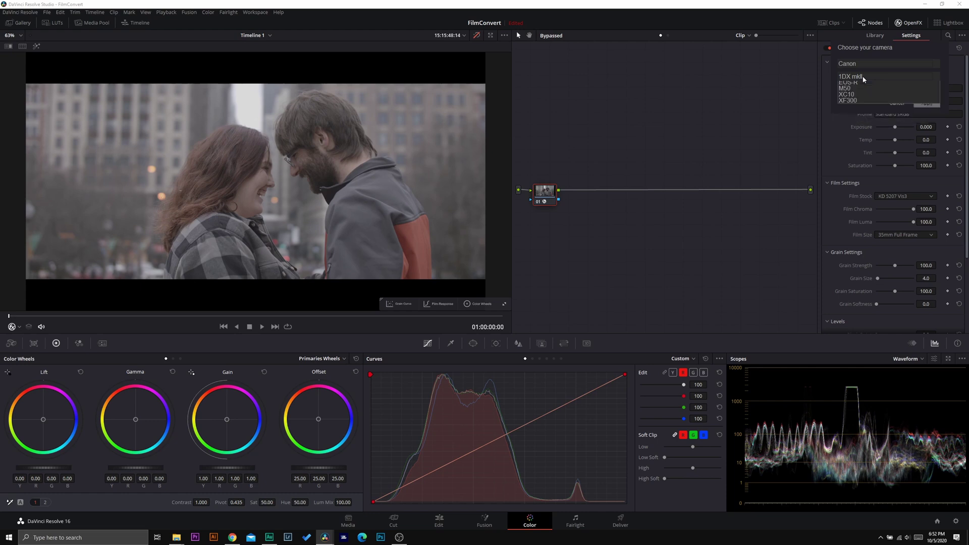
left_click(862, 77)
left_click(855, 63)
left_click(855, 63)
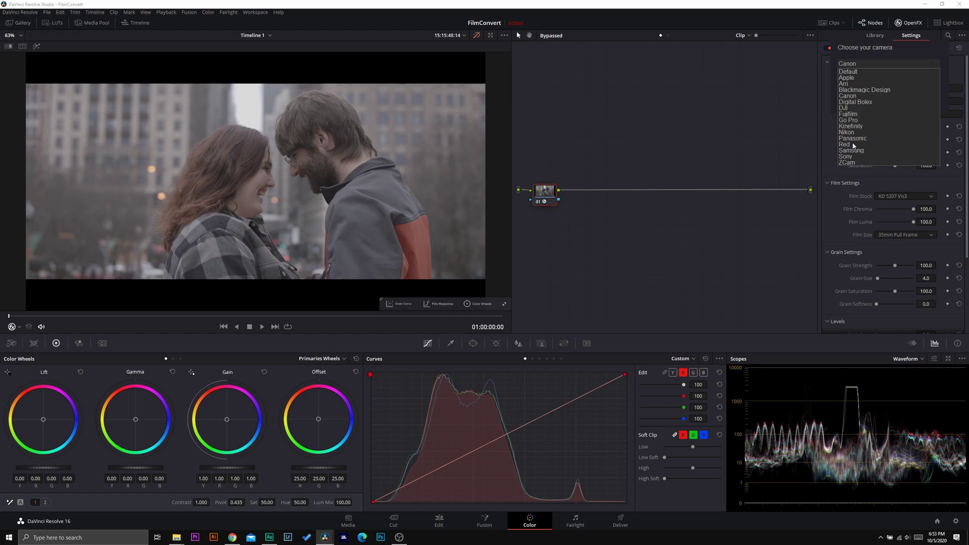
left_click(852, 92)
Apply the Blackmagic Design URSA Mini Pro / 4.6K camera profile with Film 4.6k v3
left_click(878, 64)
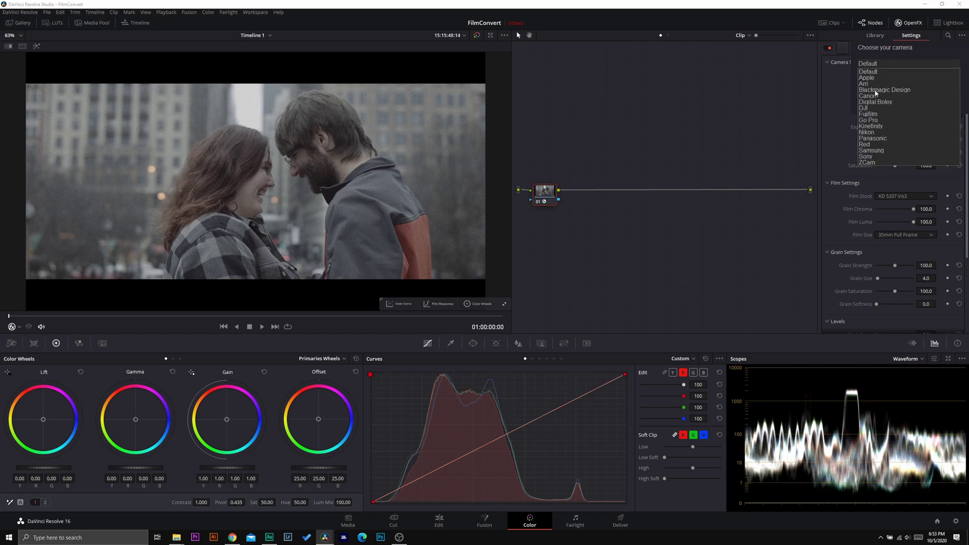
left_click(876, 90)
left_click(879, 77)
left_click(881, 116)
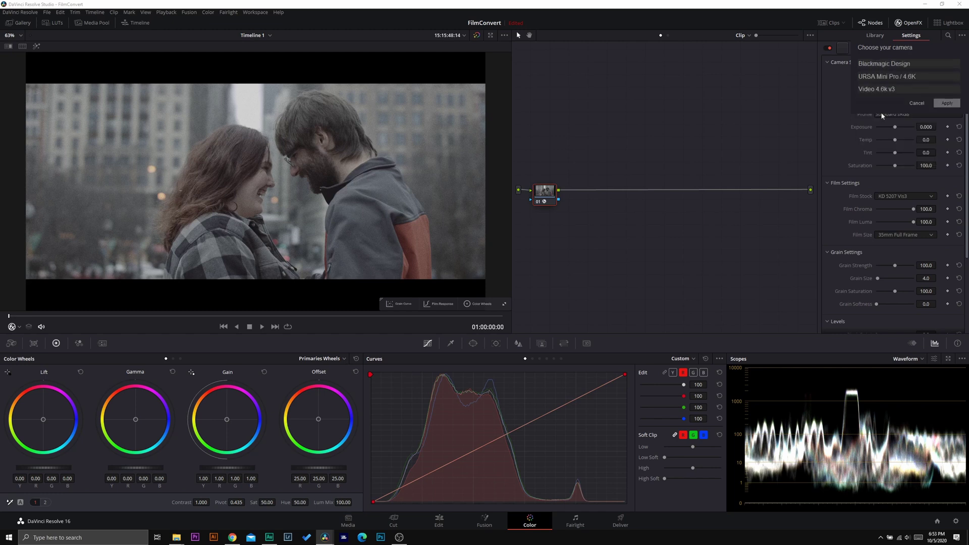
left_click(891, 90)
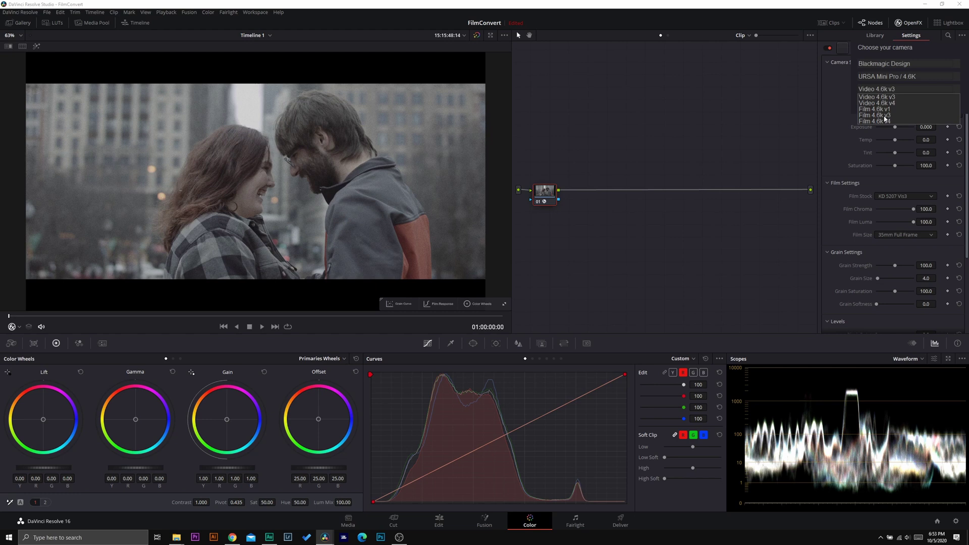
left_click(865, 115)
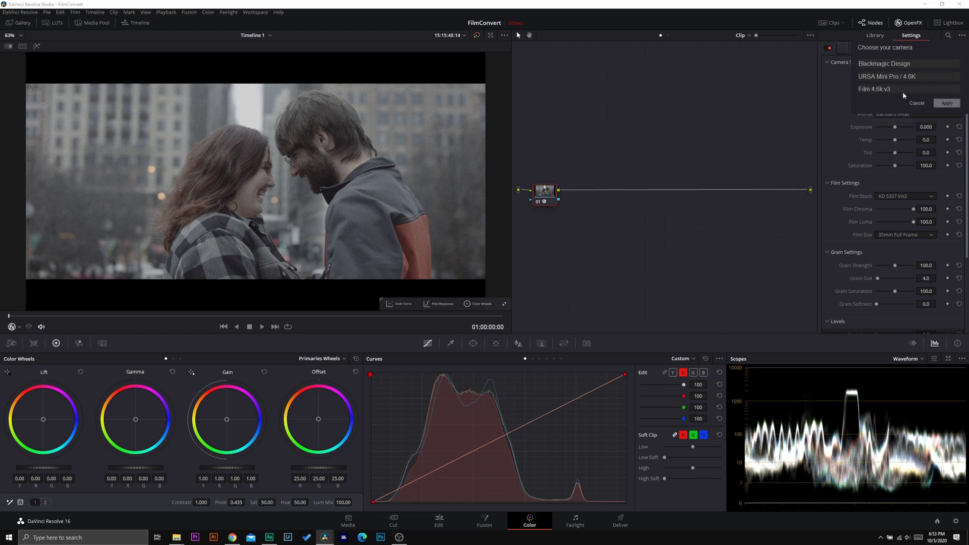
left_click(939, 104)
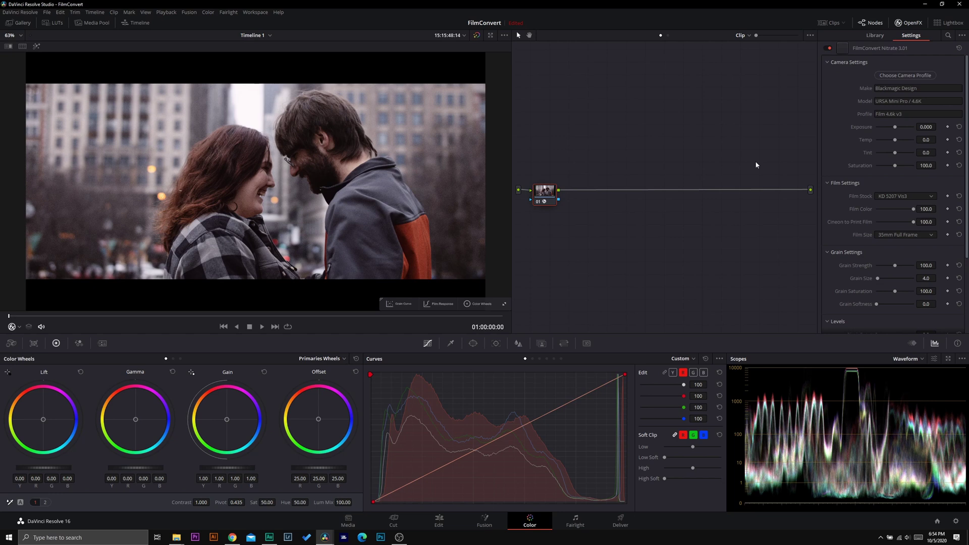
Try the FJ H400 Pro, KD P400 Ptra, Plrd 600 and KD TrX 400 film stocks
left_click(885, 197)
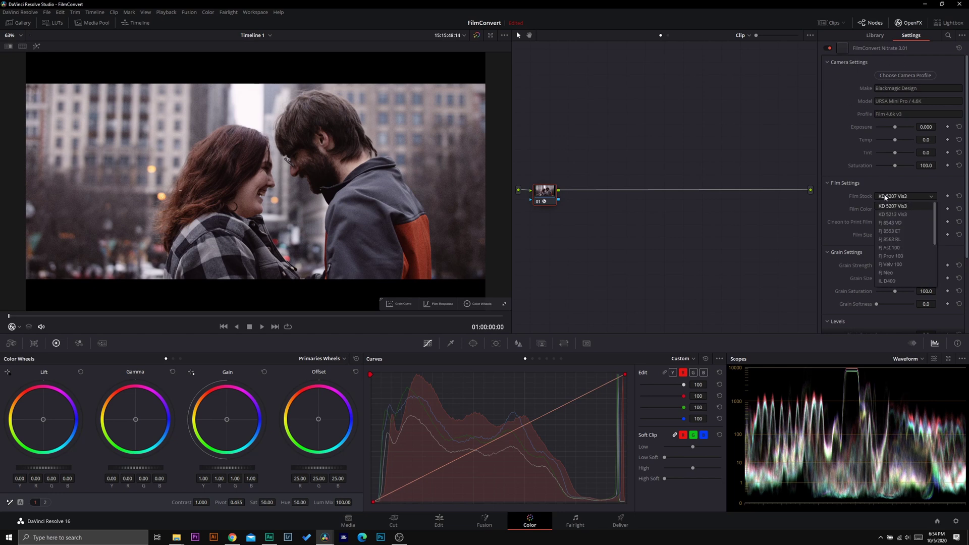
scroll(897, 207, "down", 3)
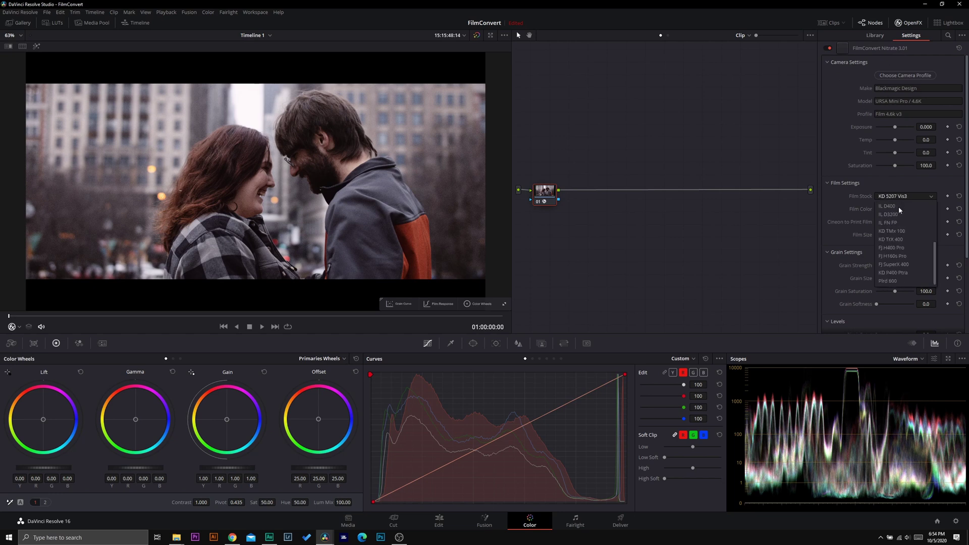
scroll(899, 209, "up", 3)
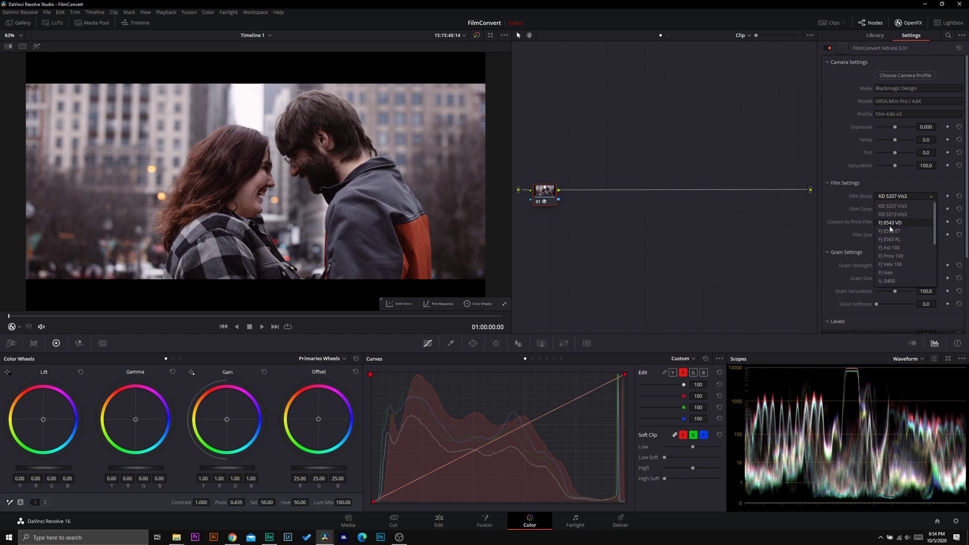
scroll(892, 226, "down", 3)
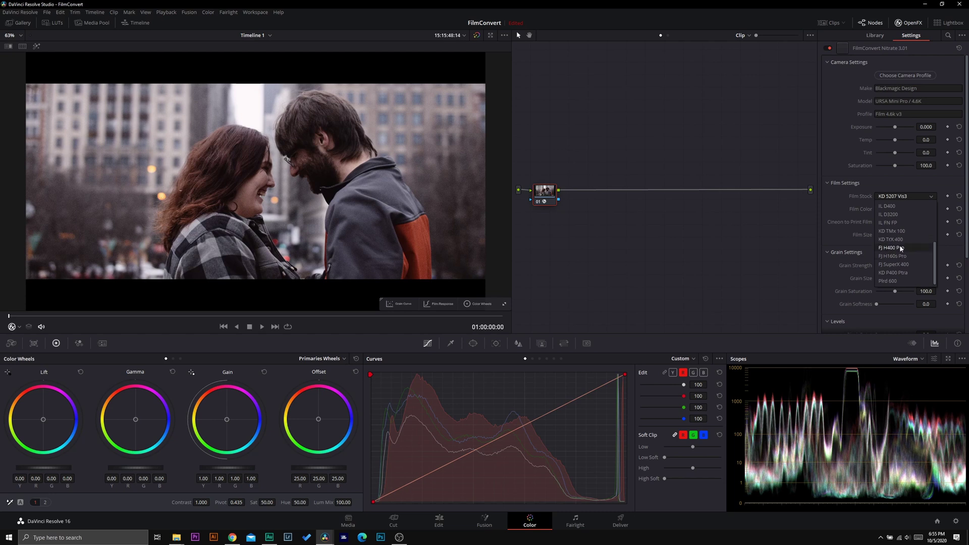
left_click(900, 248)
left_click(904, 195)
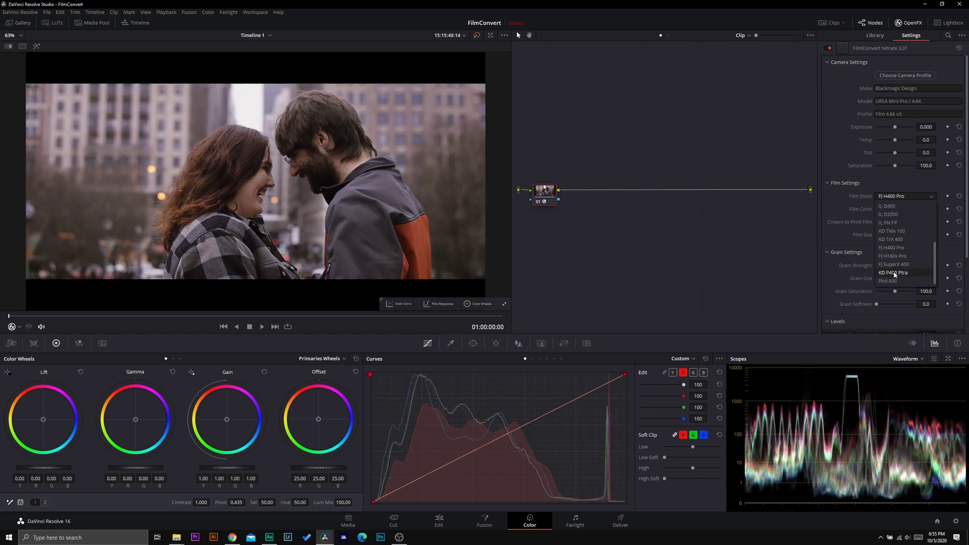
left_click(894, 273)
left_click(894, 197)
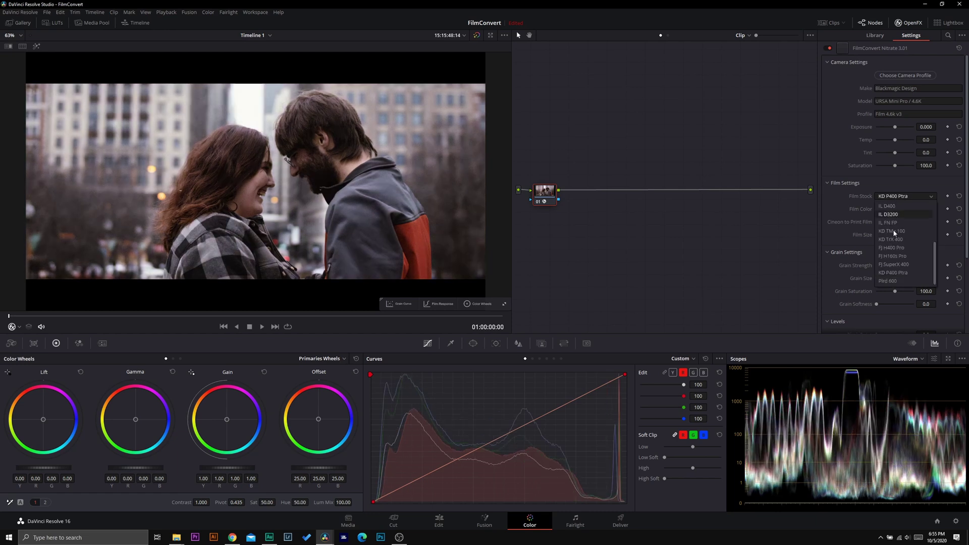
left_click(892, 280)
left_click(890, 197)
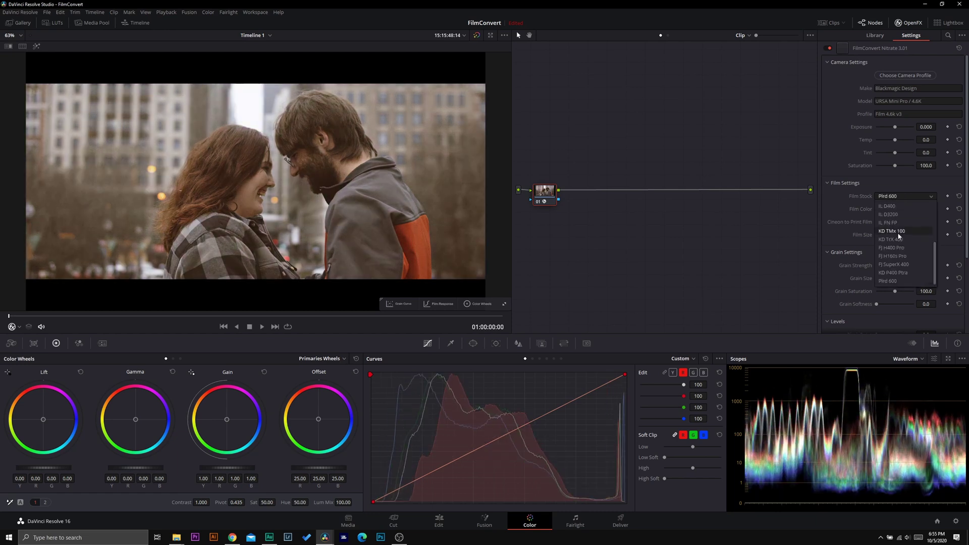
left_click(890, 239)
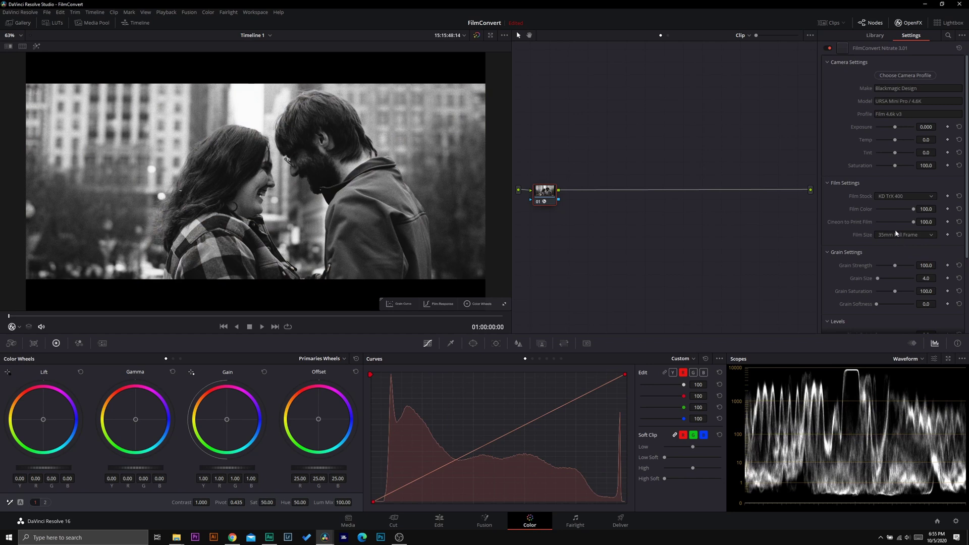
Choose KD 5213 Vis3 as the film stock to restore colour
left_click(886, 196)
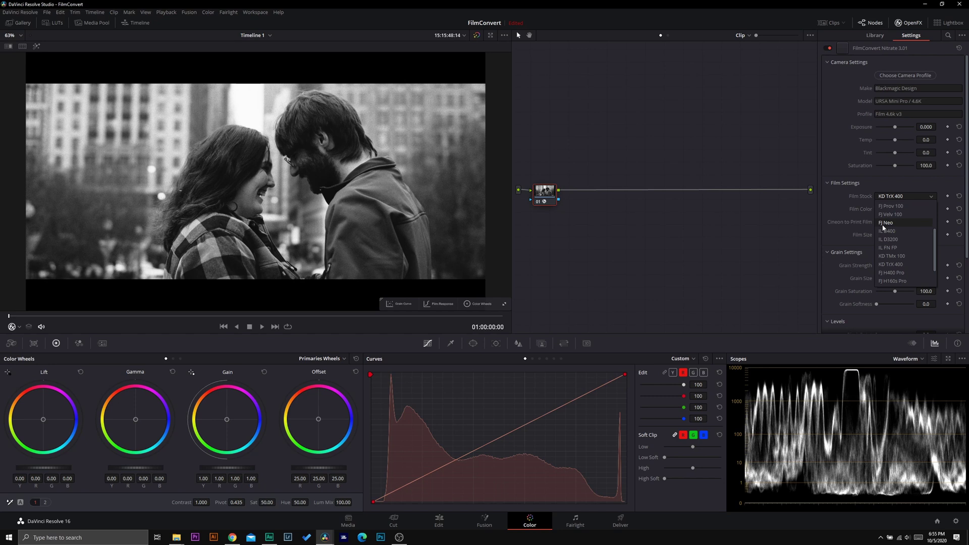
scroll(884, 228, "up", 2)
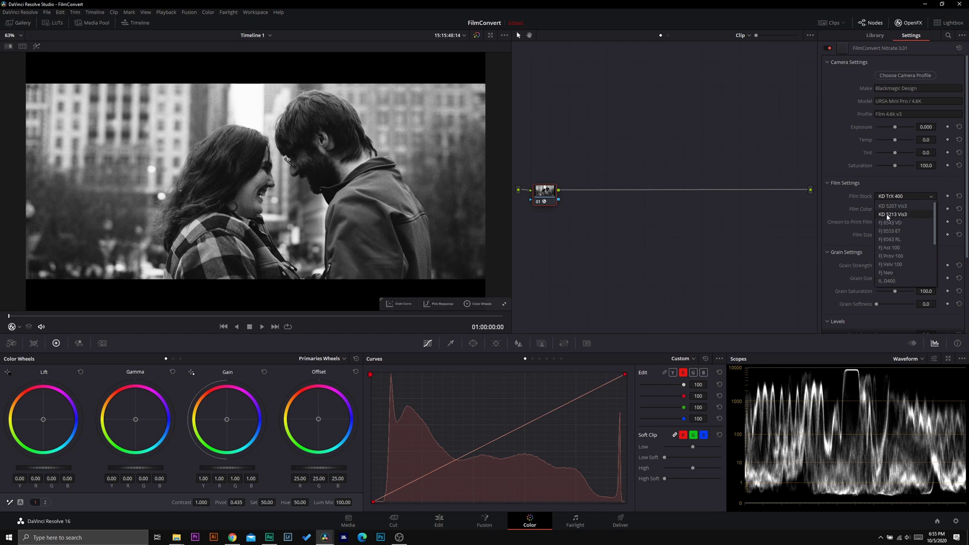
left_click(887, 214)
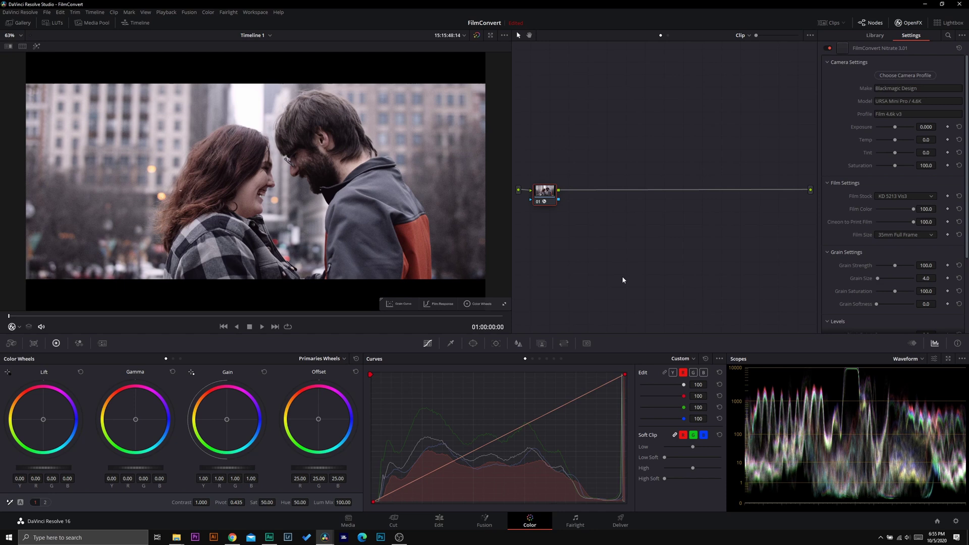
left_click(394, 305)
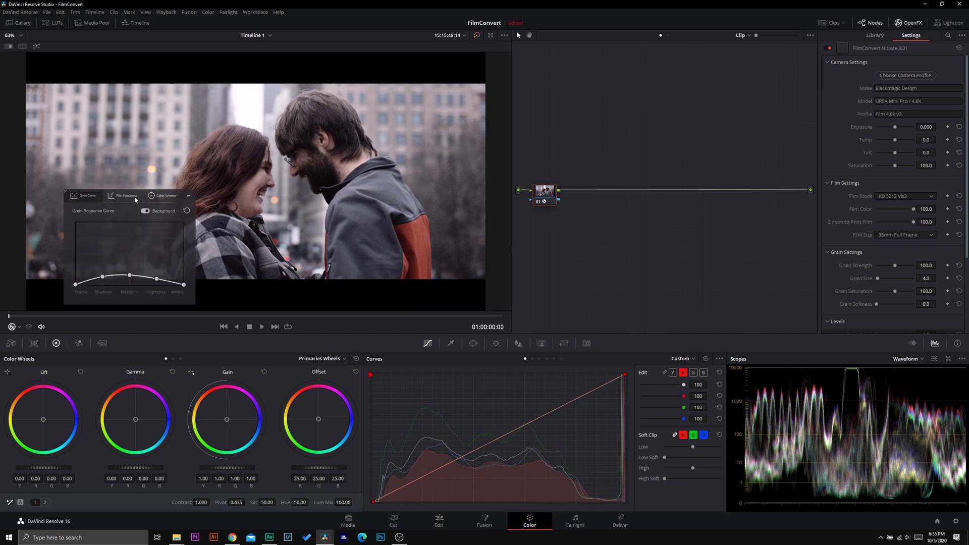
left_click(188, 195)
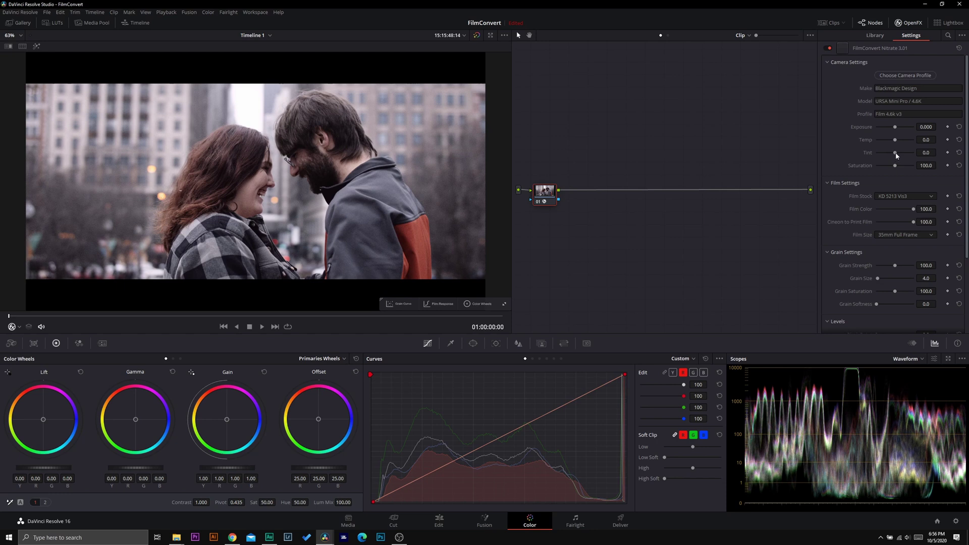
Set Tint to -32.7 and Saturation to 151.0, then compare with the grade bypassed
left_click_drag(896, 152, 888, 154)
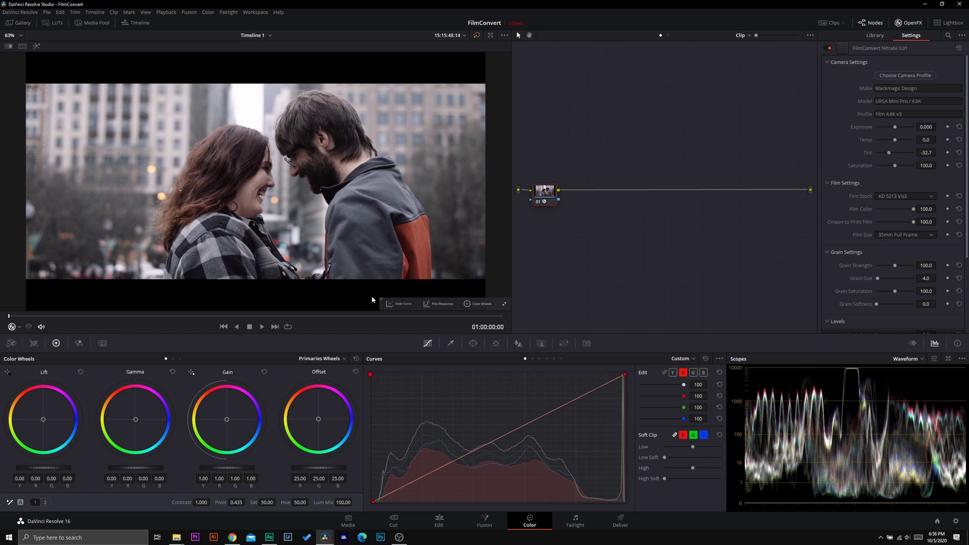
left_click_drag(895, 166, 904, 167)
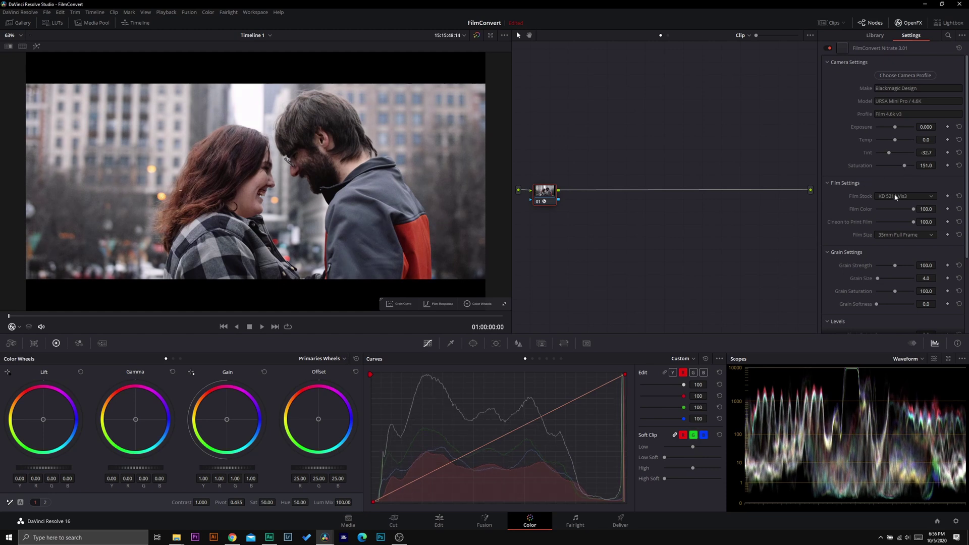
left_click(476, 35)
left_click(477, 35)
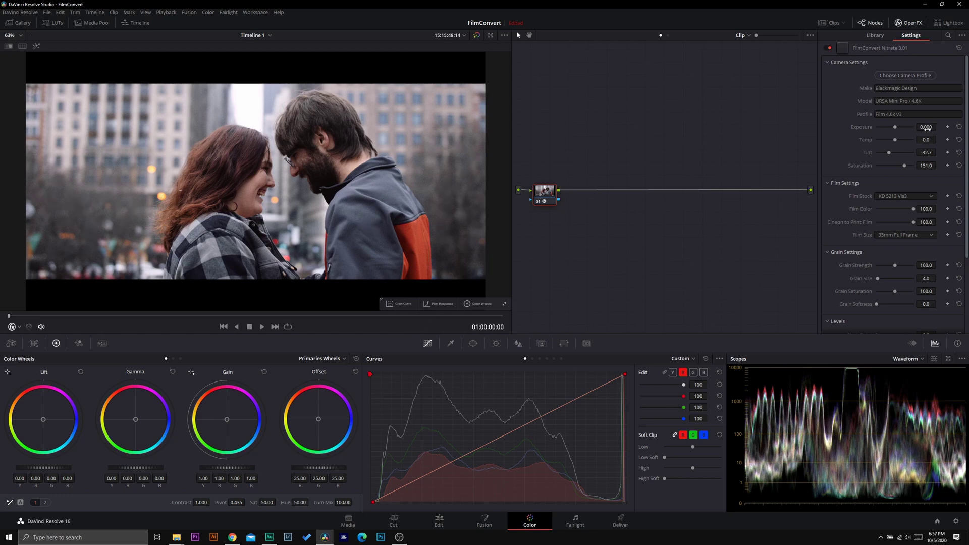
left_click_drag(926, 129, 945, 129)
left_click(957, 127)
scroll(946, 131, "down", 3)
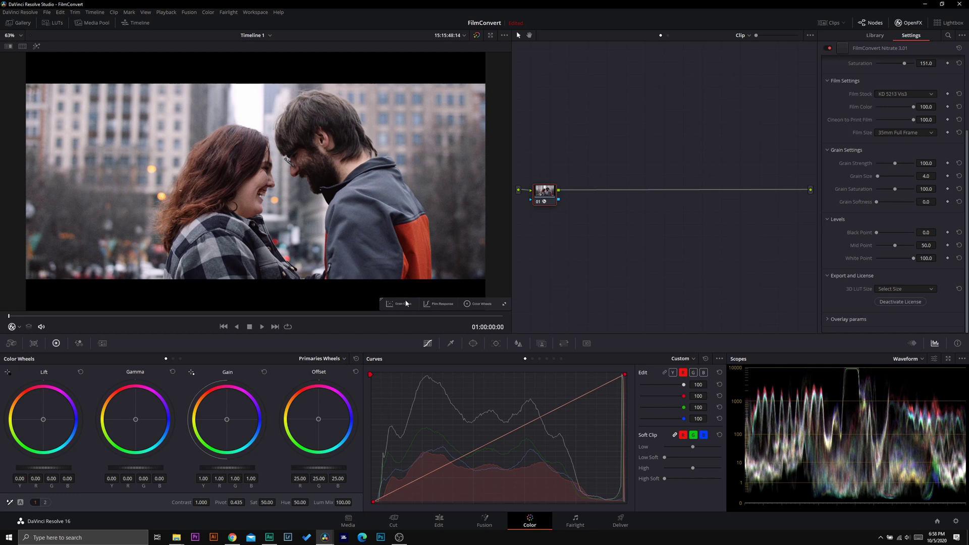
Show the Film Response curve, check its R, G and B channels, then display the Cineon colour wheels
left_click(432, 302)
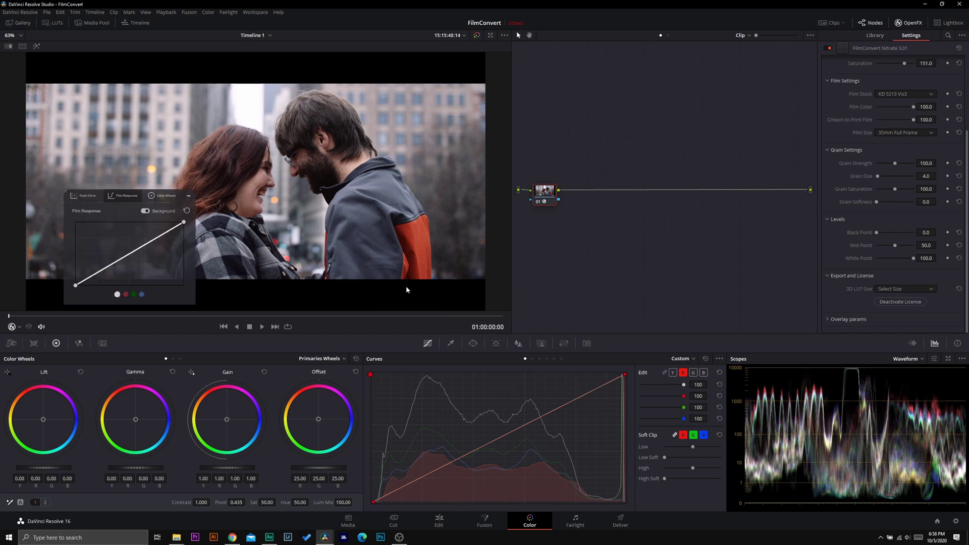
left_click(160, 198)
left_click(123, 196)
left_click(157, 199)
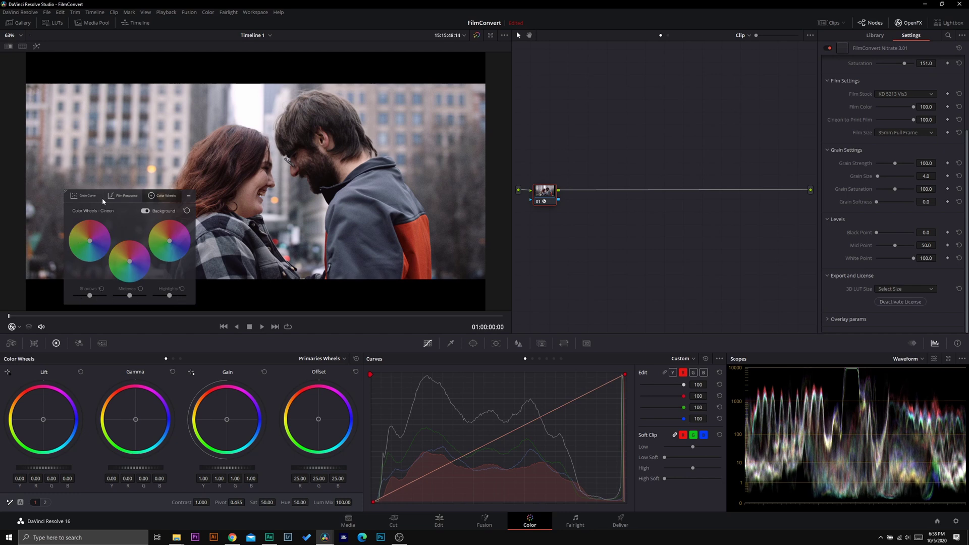
left_click(120, 197)
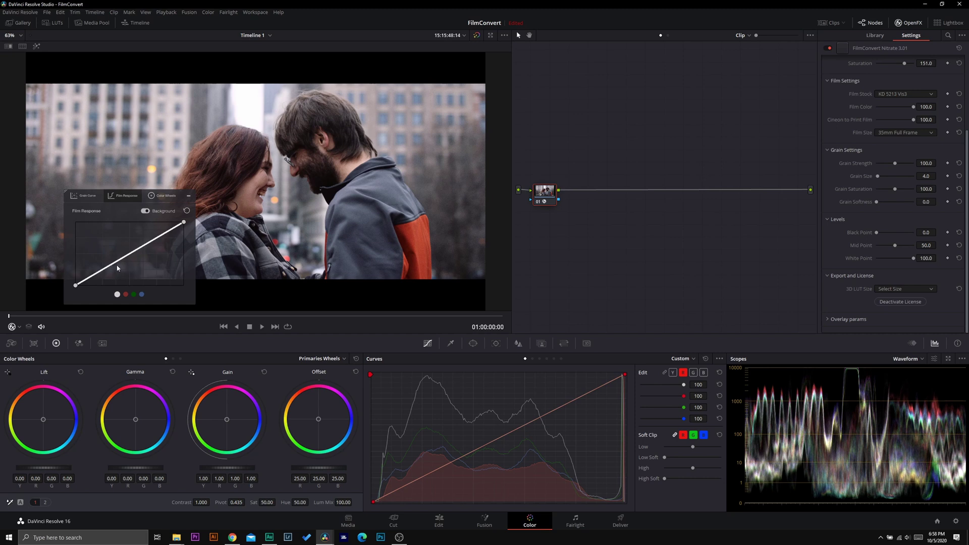
left_click(126, 294)
left_click(134, 294)
left_click(142, 294)
left_click(155, 198)
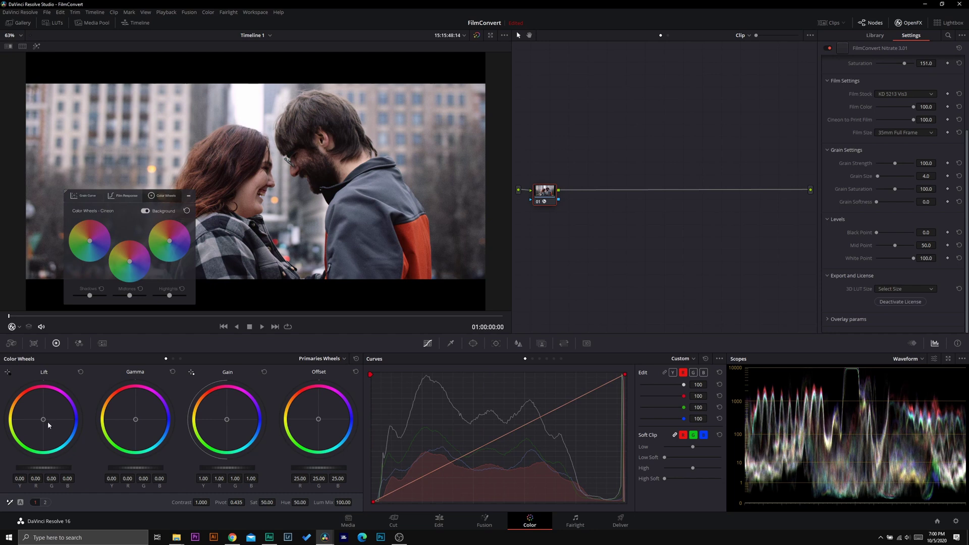
left_click_drag(43, 420, 54, 406)
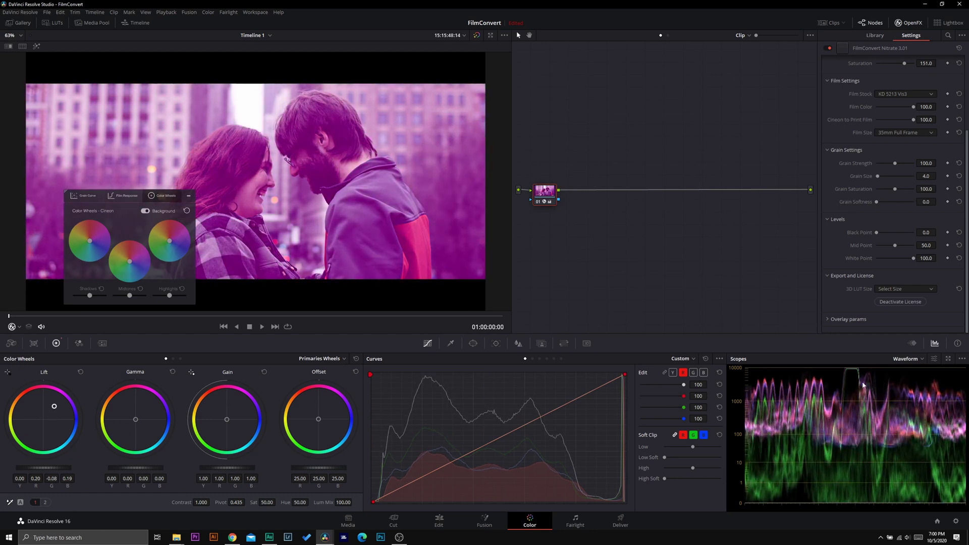
left_click(82, 372)
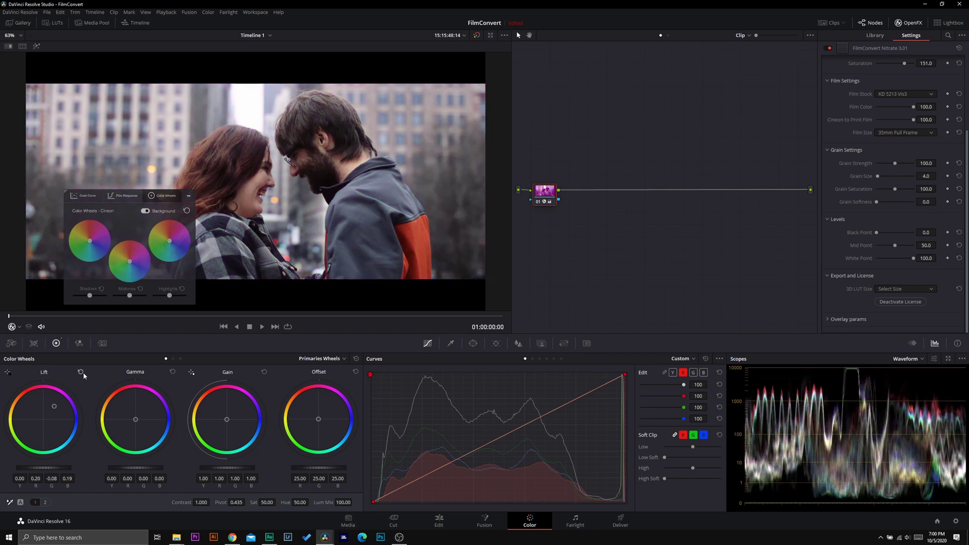
mouse_move(93, 238)
left_mouse_down()
mouse_move(106, 222)
mouse_move(107, 231)
left_mouse_up()
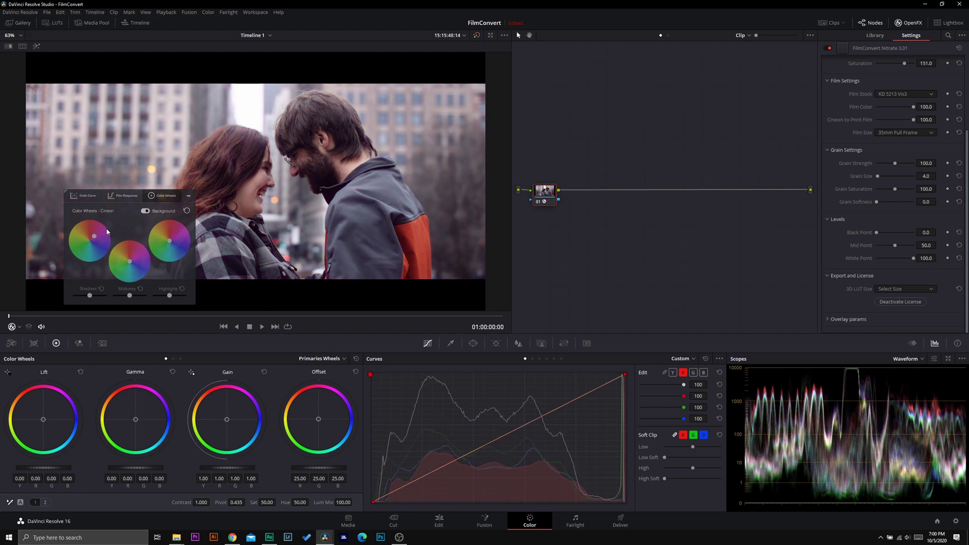
left_click(187, 211)
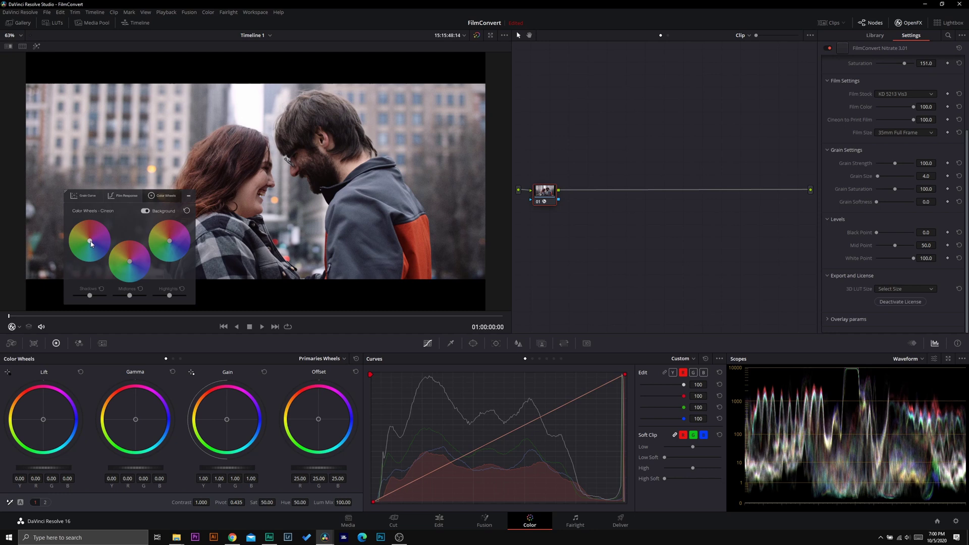
Nudge the shadow and midtone colours and the three level sliders, then show the grain curve
left_click_drag(90, 241, 93, 251)
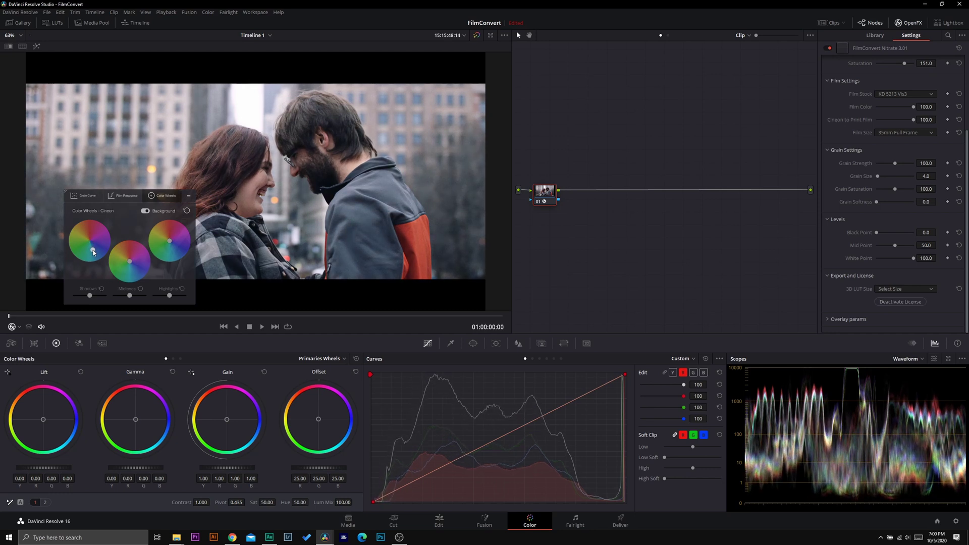
left_click_drag(130, 263, 171, 254)
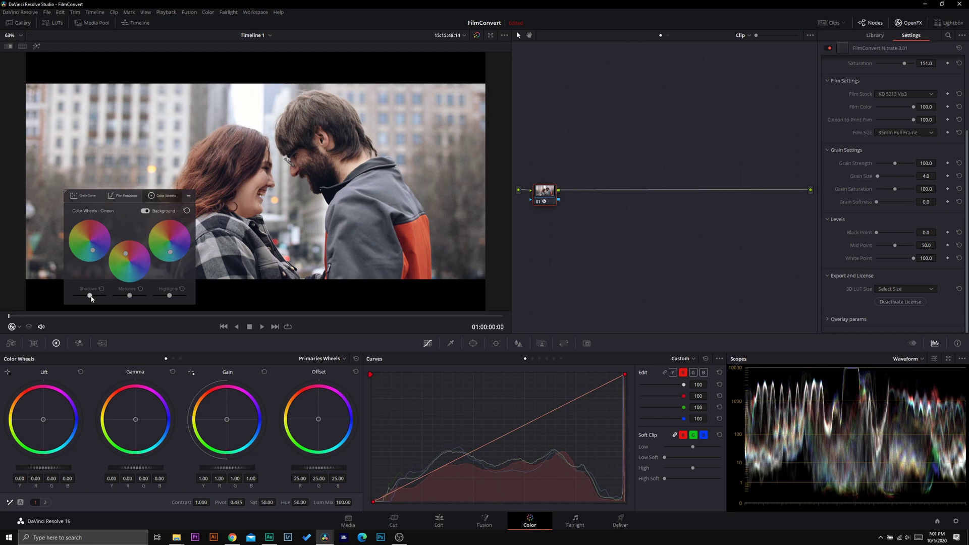
left_click_drag(91, 298, 86, 302)
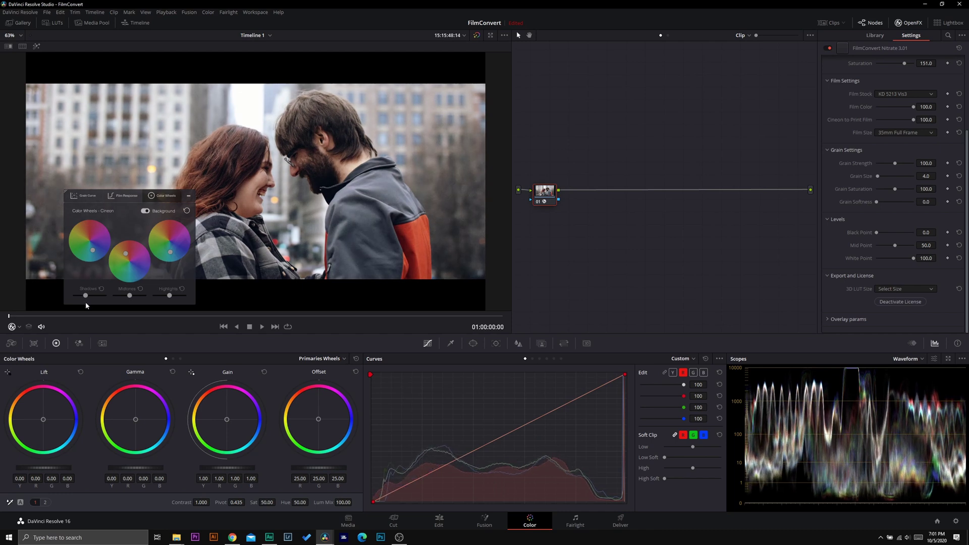
left_click_drag(169, 295, 162, 305)
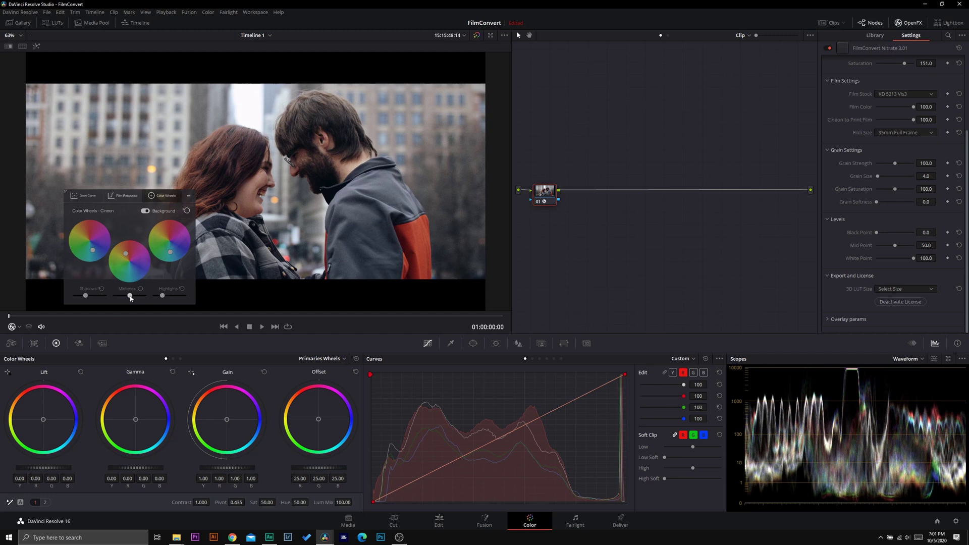
left_click_drag(130, 298, 131, 298)
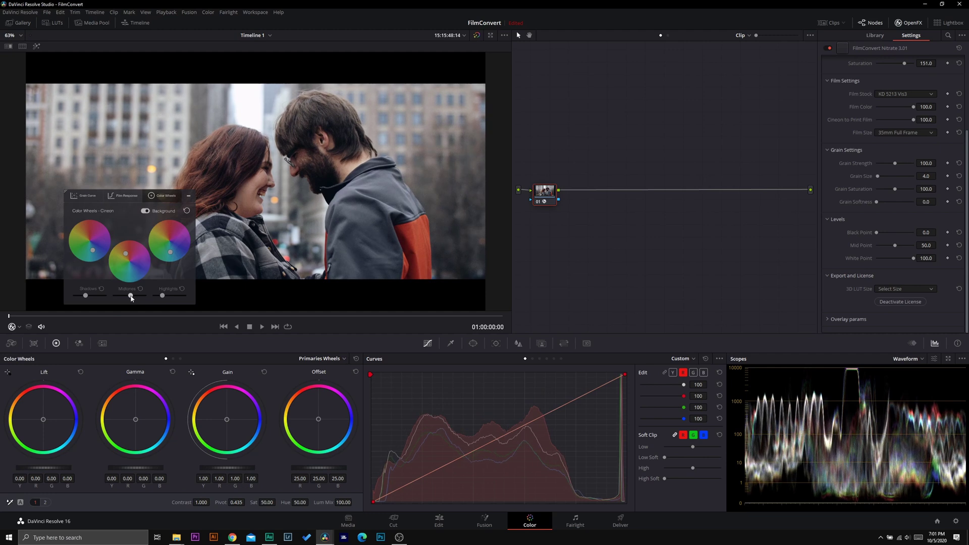
left_click(187, 197)
left_click(403, 304)
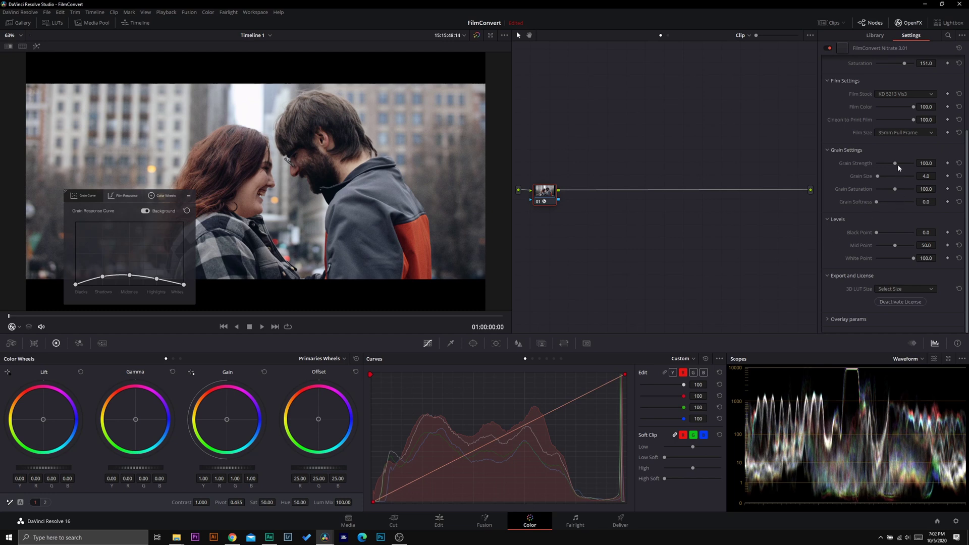
Set grain Strength 183.7, Size 22.2, Saturation 124.5, and lower the grain curve's shadows point
left_click_drag(898, 167, 911, 167)
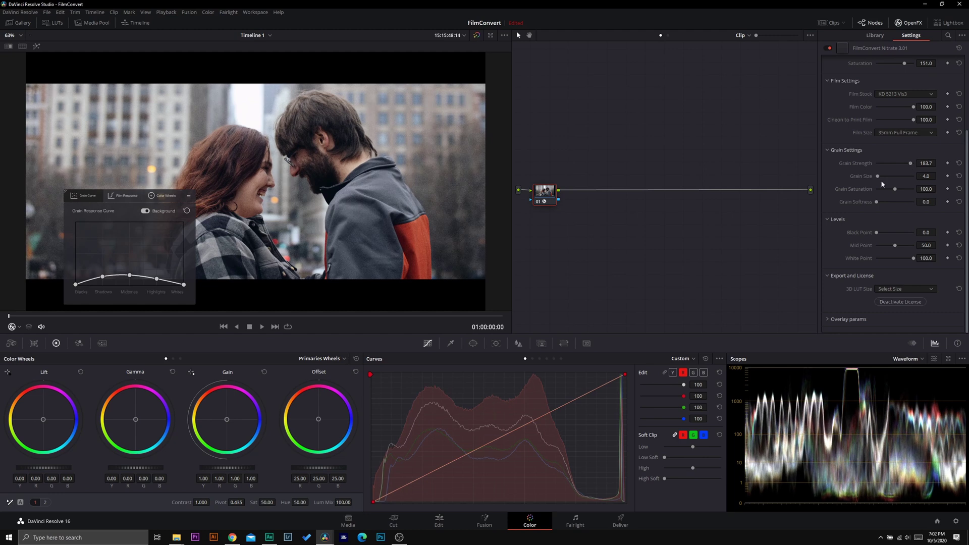
left_click_drag(879, 177, 885, 180)
left_click_drag(899, 191, 899, 191)
left_click_drag(101, 276, 104, 282)
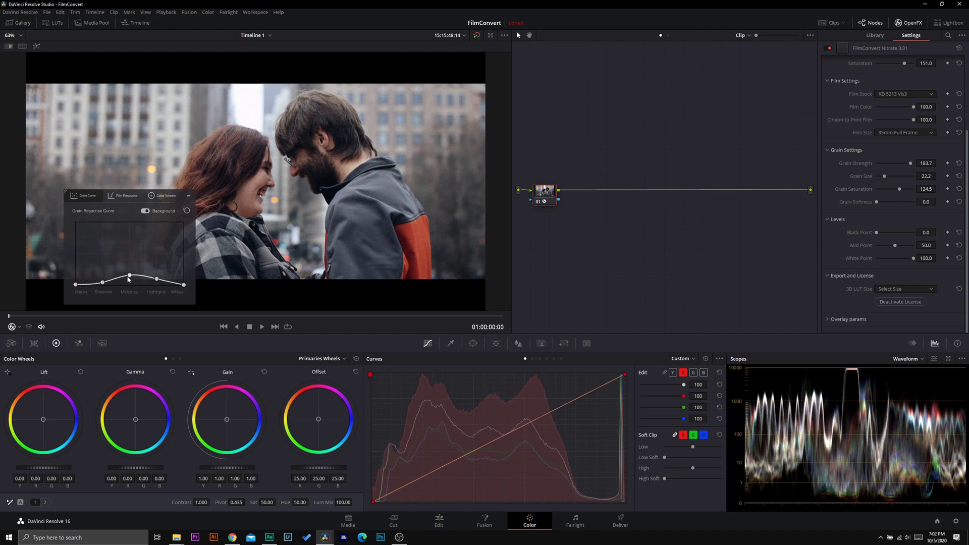
Reshape the grain curve's midtone, highlight and shadow points and set grain saturation to 134.7
left_click_drag(130, 276, 129, 281)
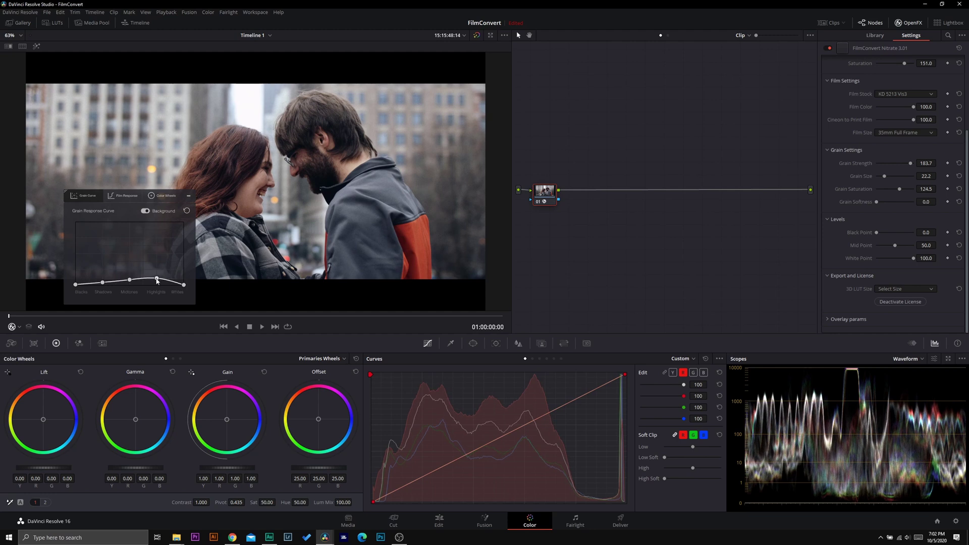
left_click_drag(156, 278, 157, 275)
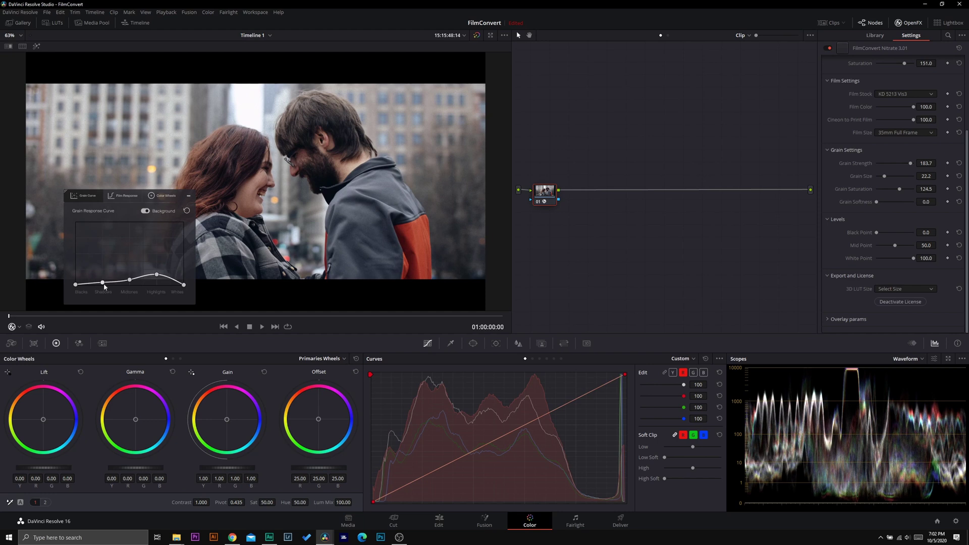
left_click_drag(104, 287, 108, 249)
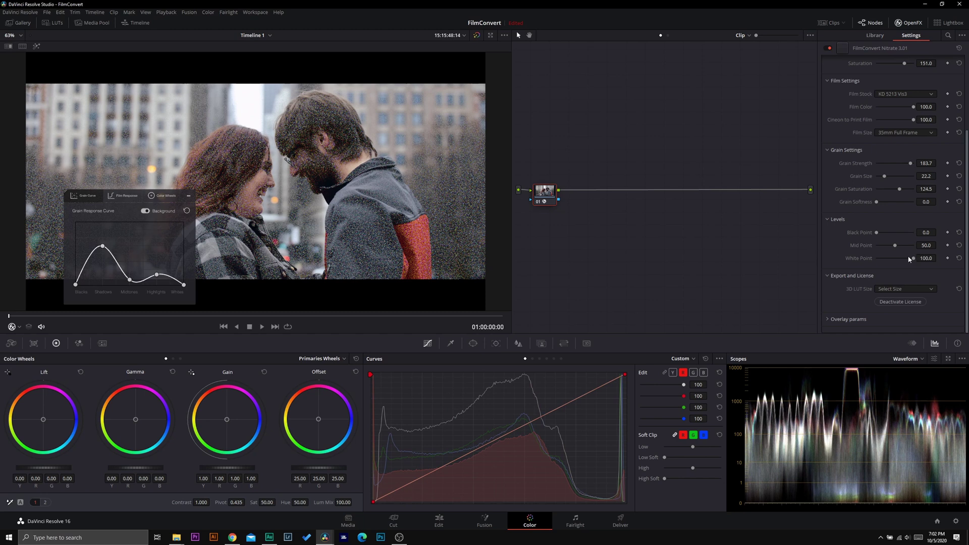
left_click_drag(897, 190, 915, 188)
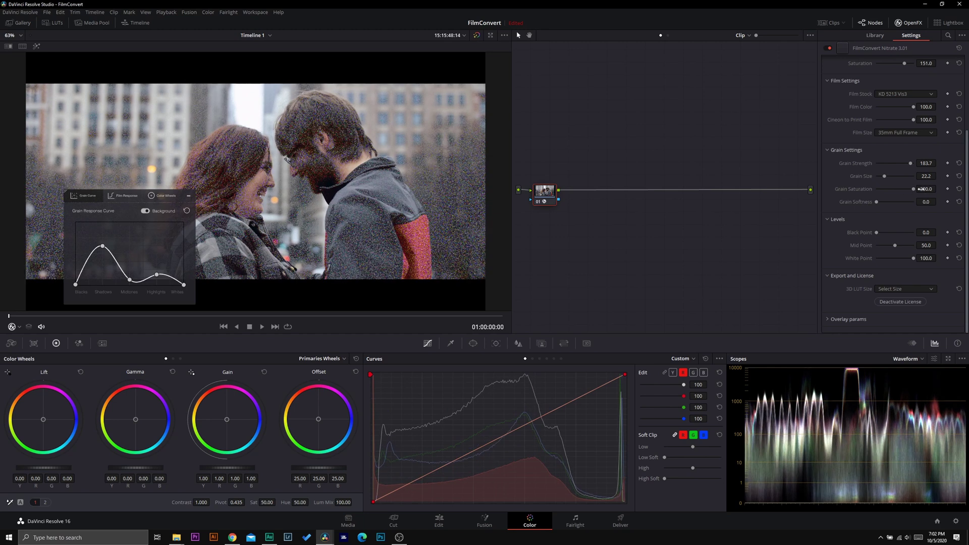
left_click_drag(921, 196, 900, 194)
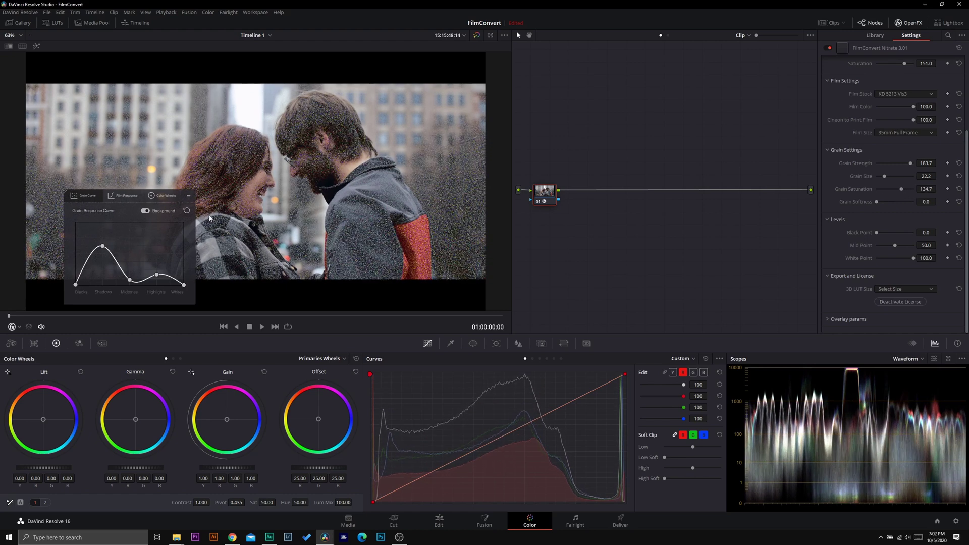
left_click_drag(103, 246, 103, 283)
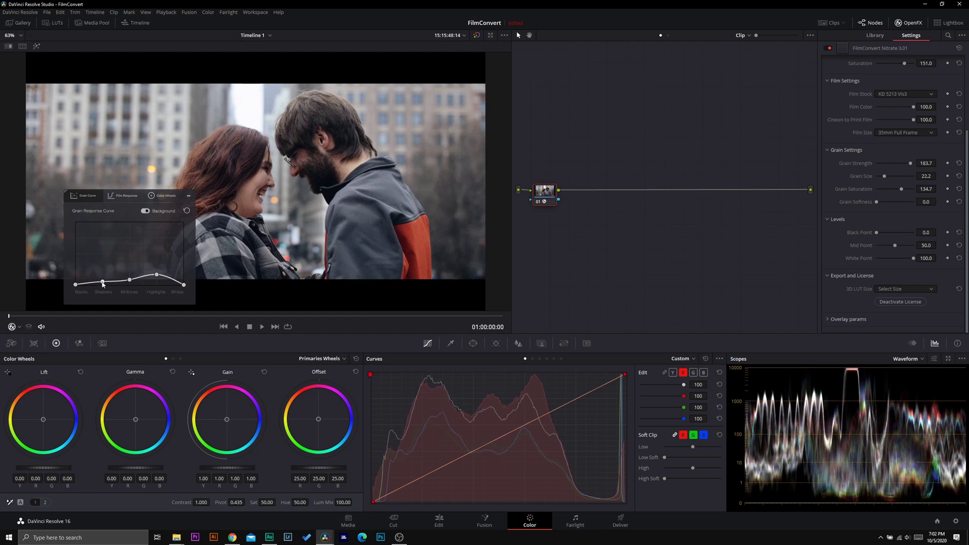
Collapse the grain curve, toggle the couple clip's grade off and on, and scrub through it
left_click(188, 197)
left_click(481, 34)
left_click(480, 35)
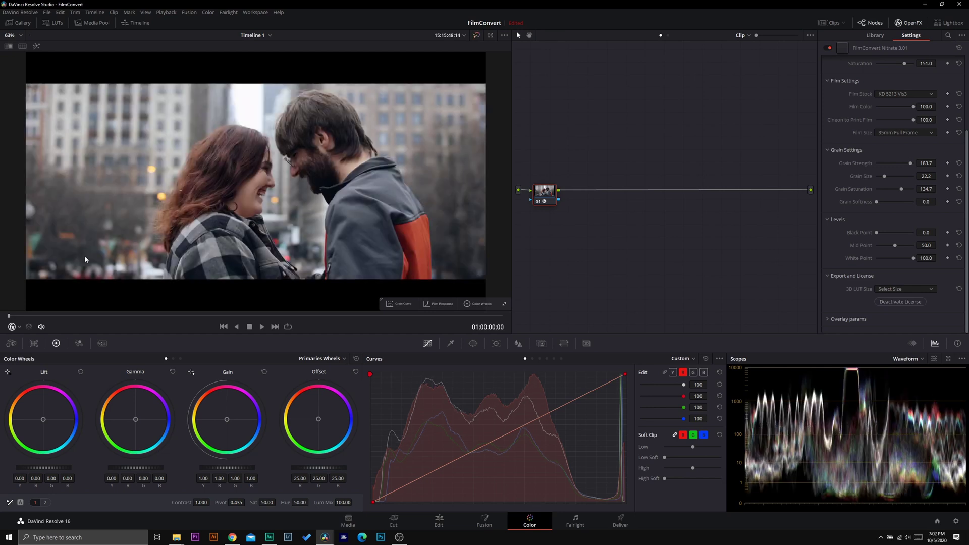
left_click(65, 316)
left_click_drag(69, 319, 2, 323)
Switch to clip 02, the man by the window, and hide the Clips and OpenFX panels
left_click(828, 24)
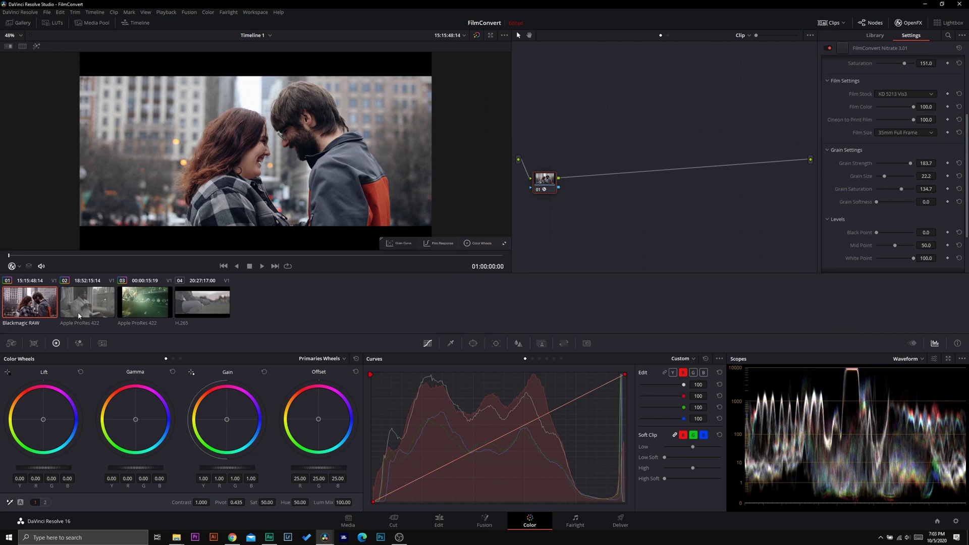
left_click(79, 316)
left_click(908, 23)
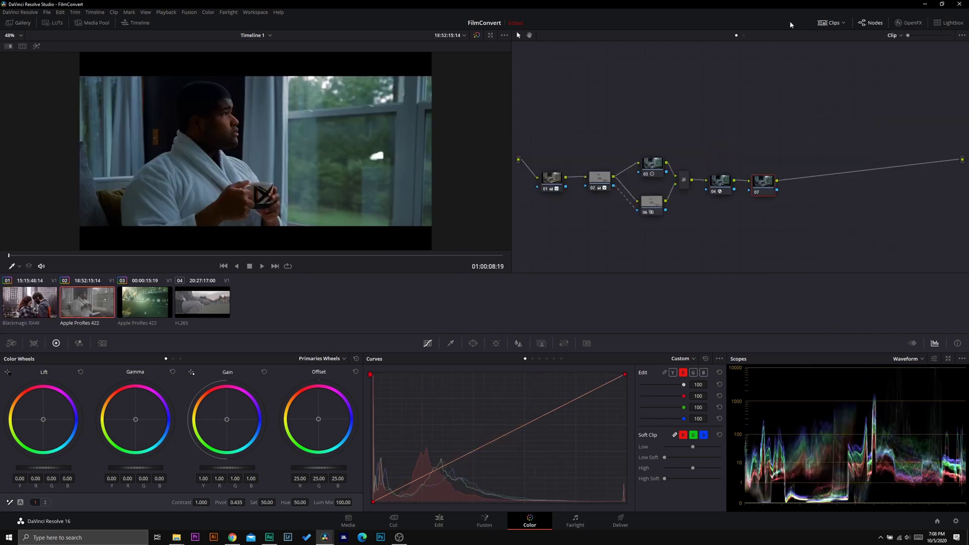
left_click(819, 25)
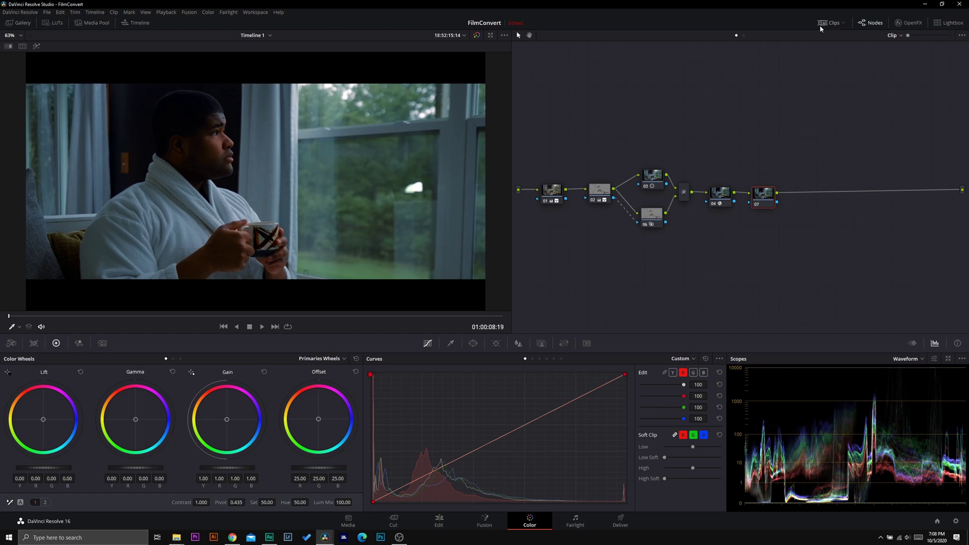
Inspect nodes 01, 02 and 03 of the window clip's grade, comparing it with the grade bypassed
left_click_drag(528, 123, 941, 228)
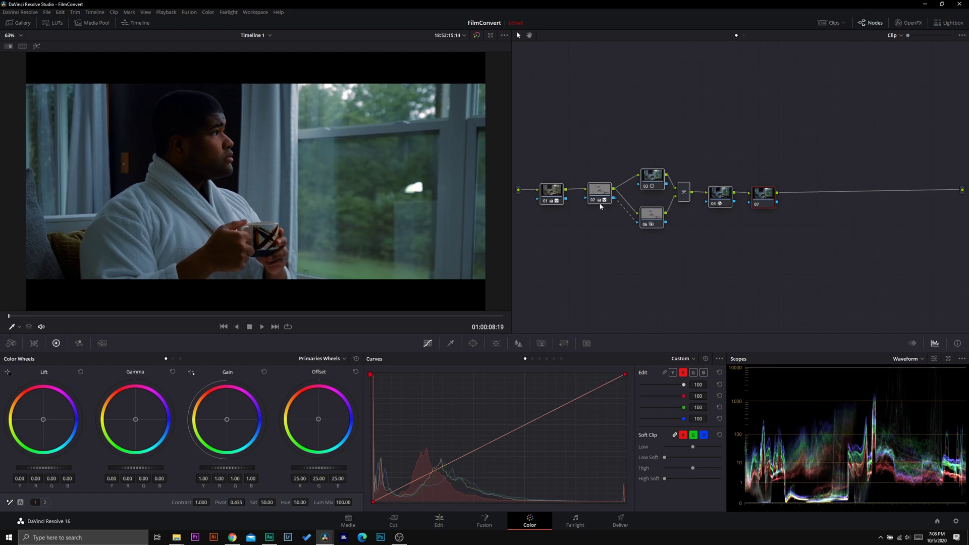
left_click(551, 190)
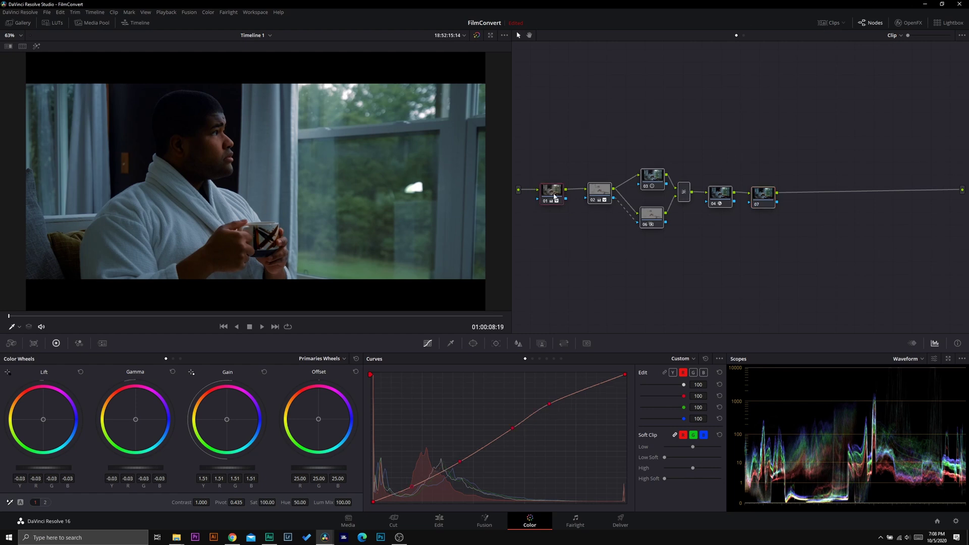
left_click(476, 34)
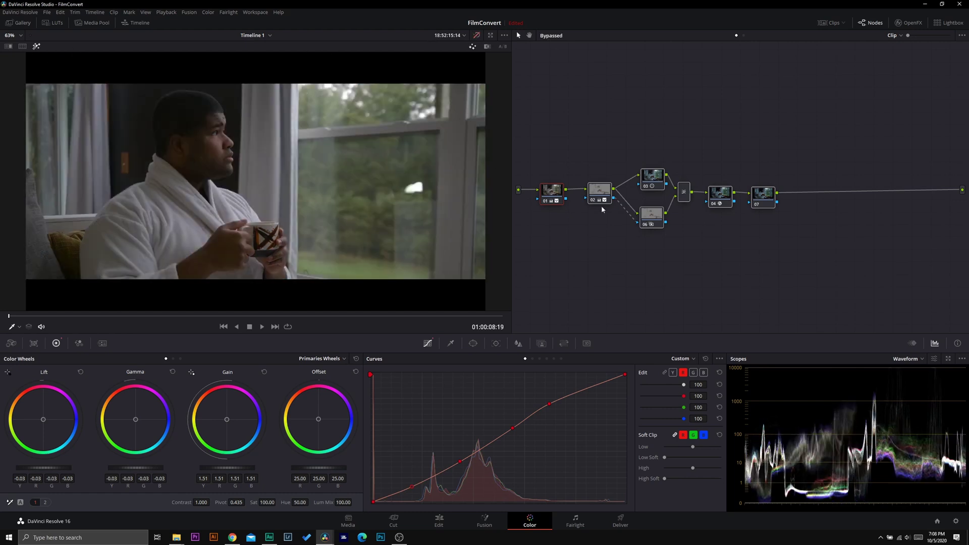
left_click(604, 199)
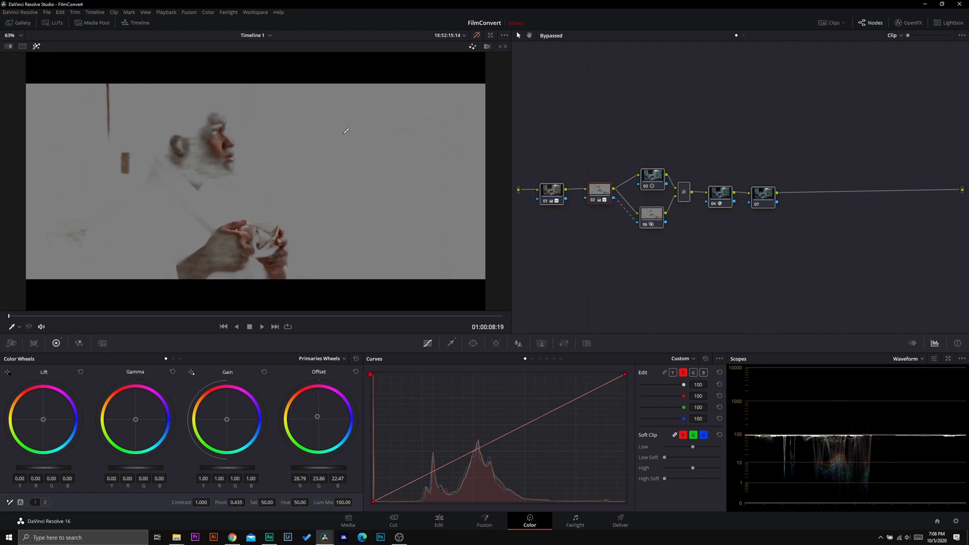
left_click(659, 180)
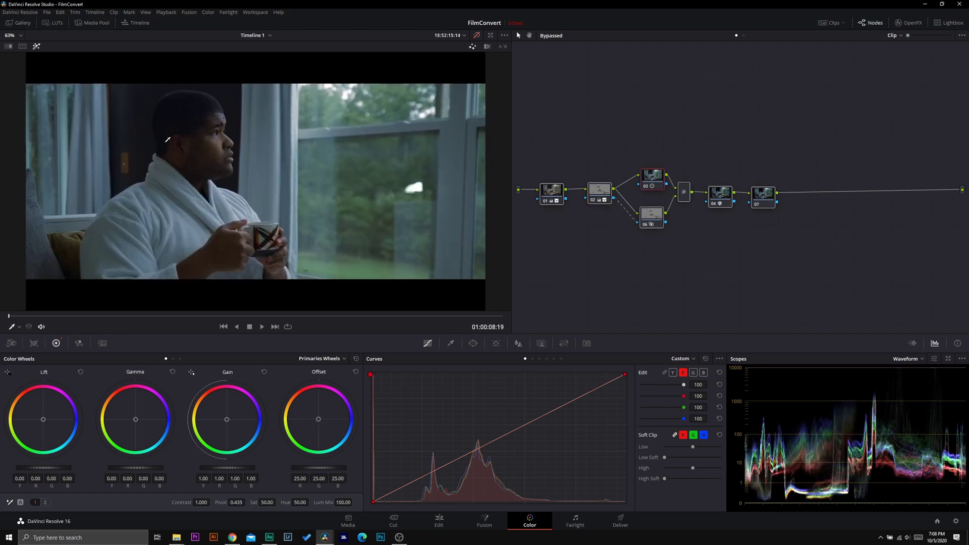
left_click(36, 46)
left_click(477, 35)
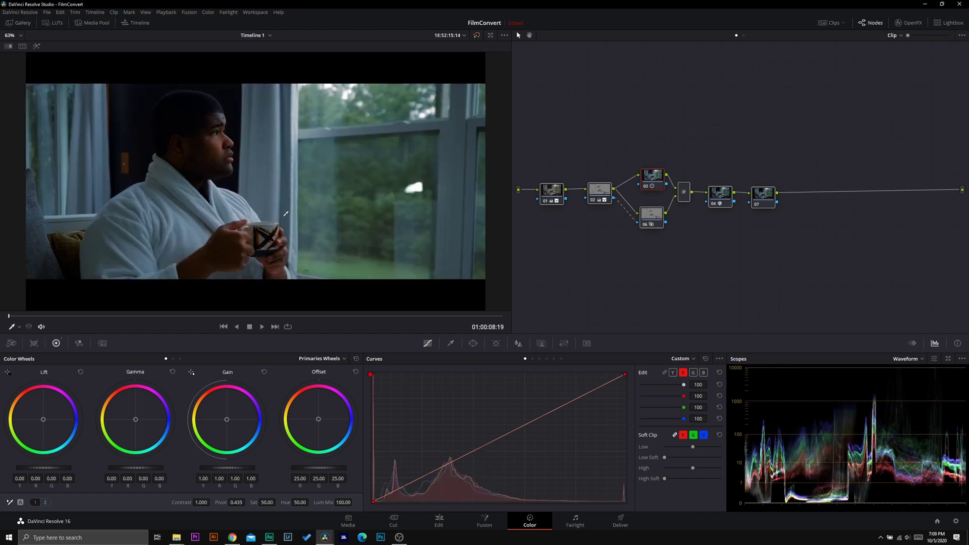
Check node 04's sRGB colour space transform and apply FilmConvert Nitrate to node 07
left_click(720, 194)
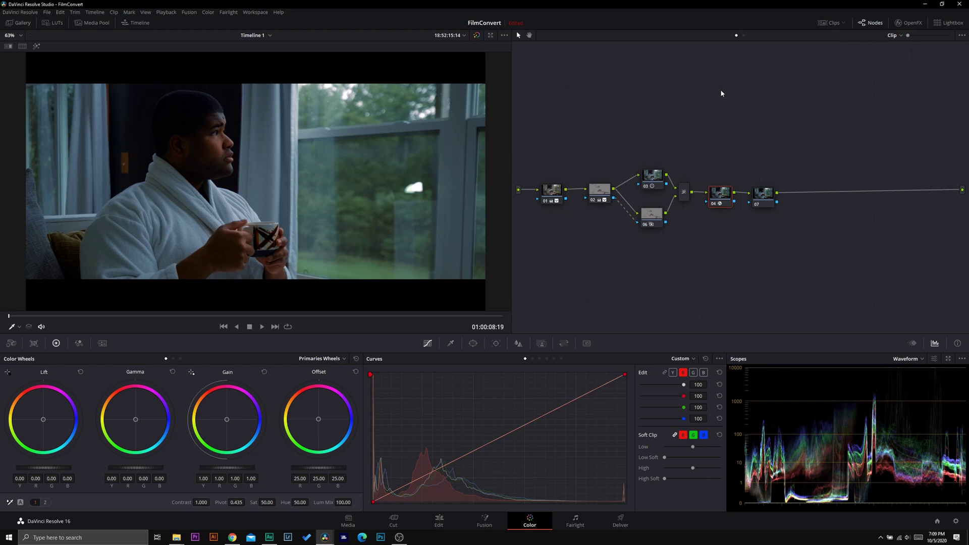
right_click(717, 202)
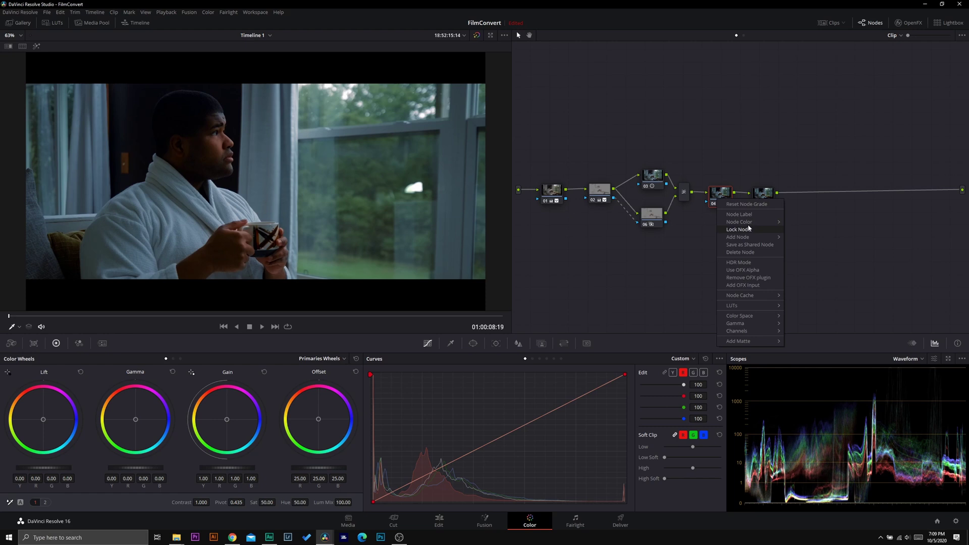
mouse_move(759, 235)
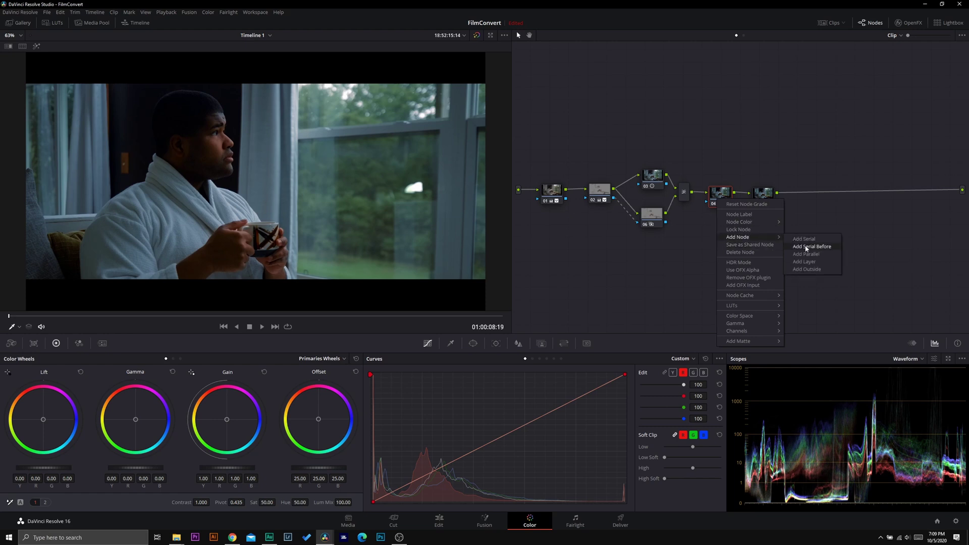
left_click(686, 254)
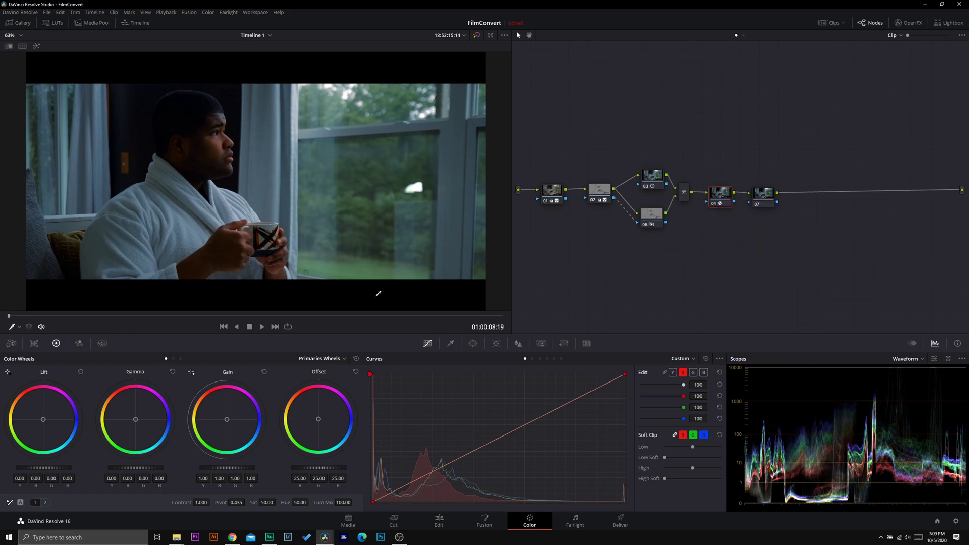
left_click(903, 23)
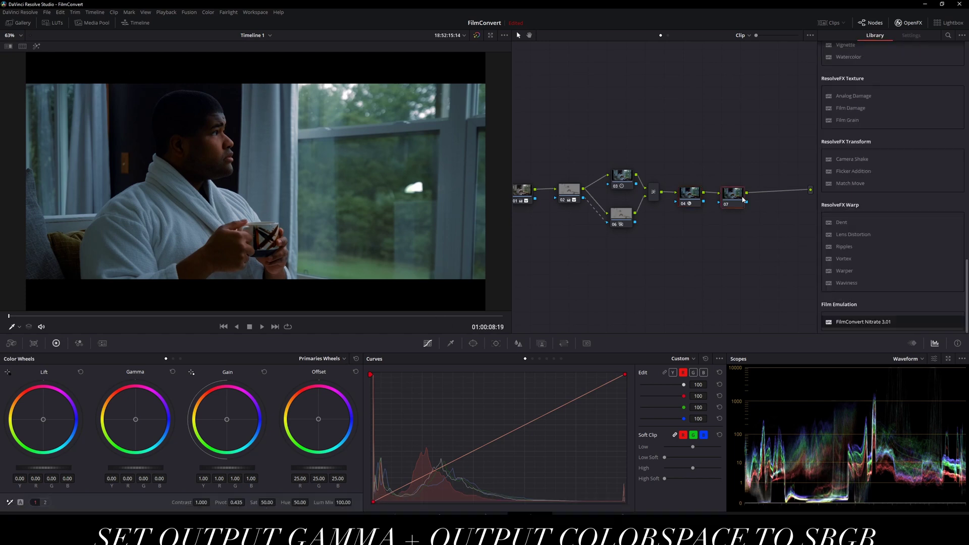
left_click_drag(875, 325, 734, 197)
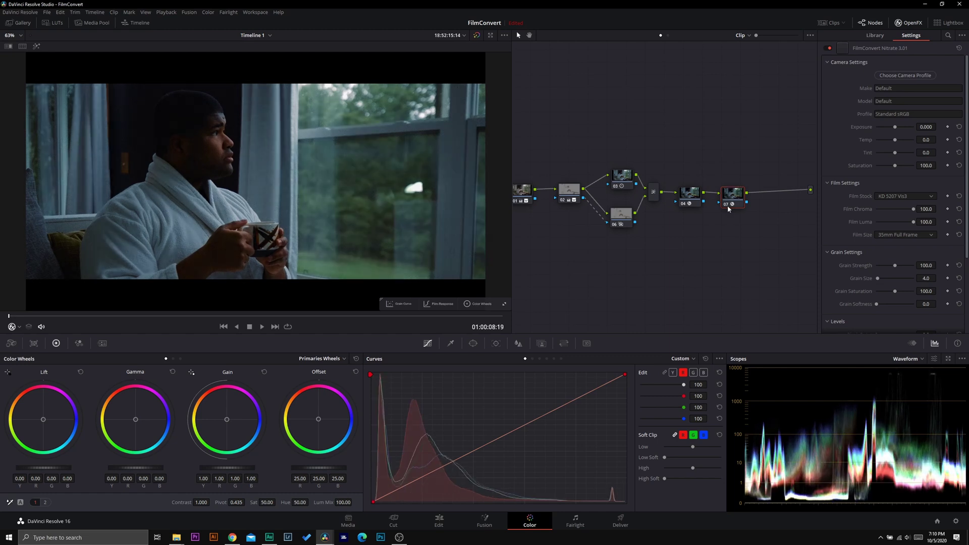
Set FilmConvert Nitrate's film stock on node 07 to KD P400 Ptra
left_click(689, 193)
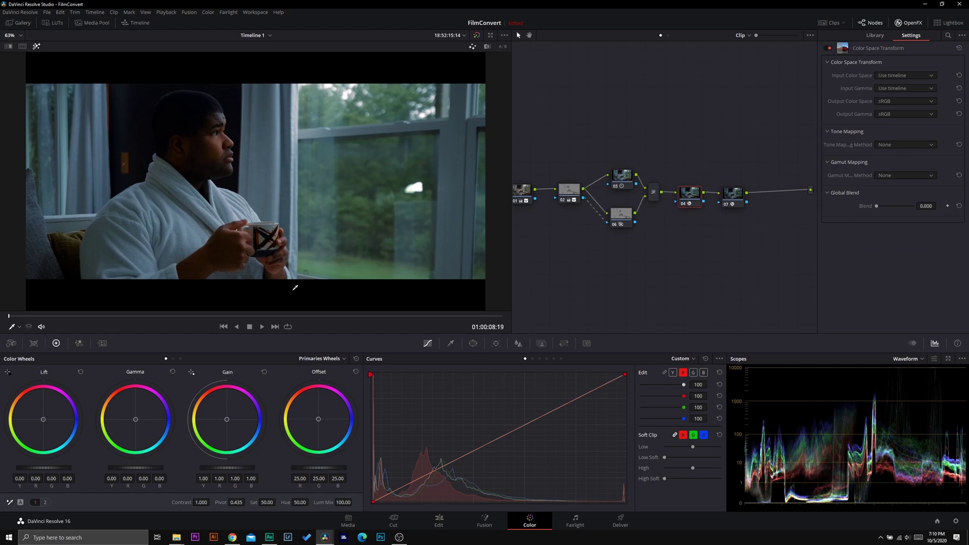
left_click(730, 194)
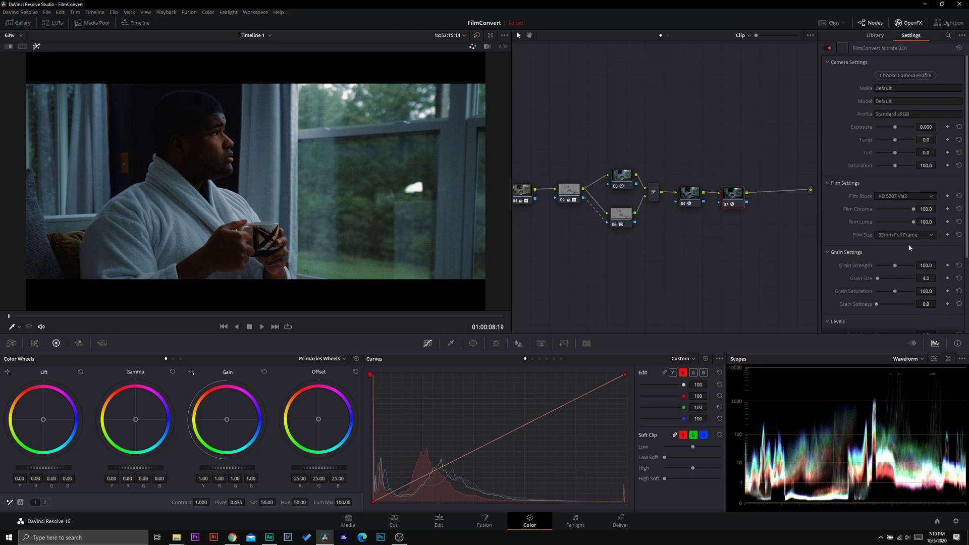
left_click(903, 197)
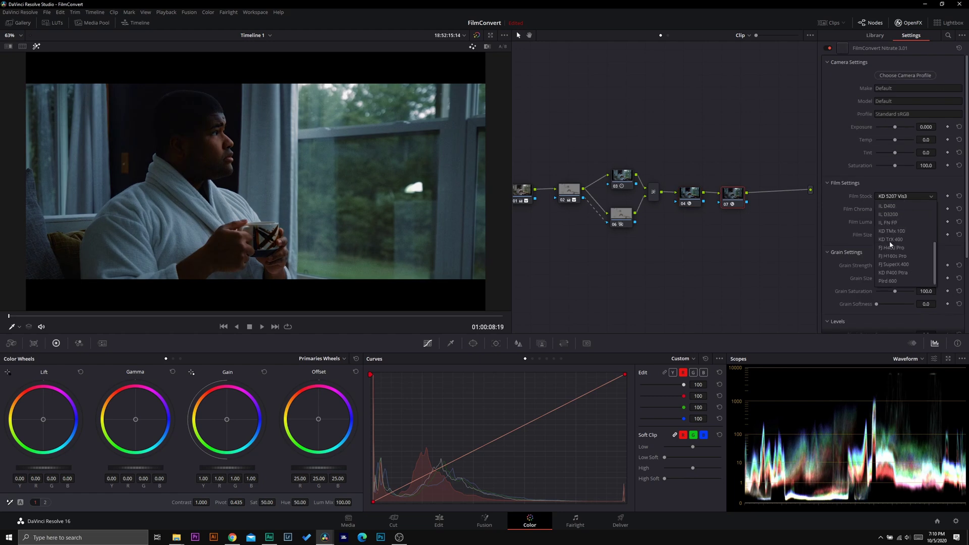
left_click(893, 272)
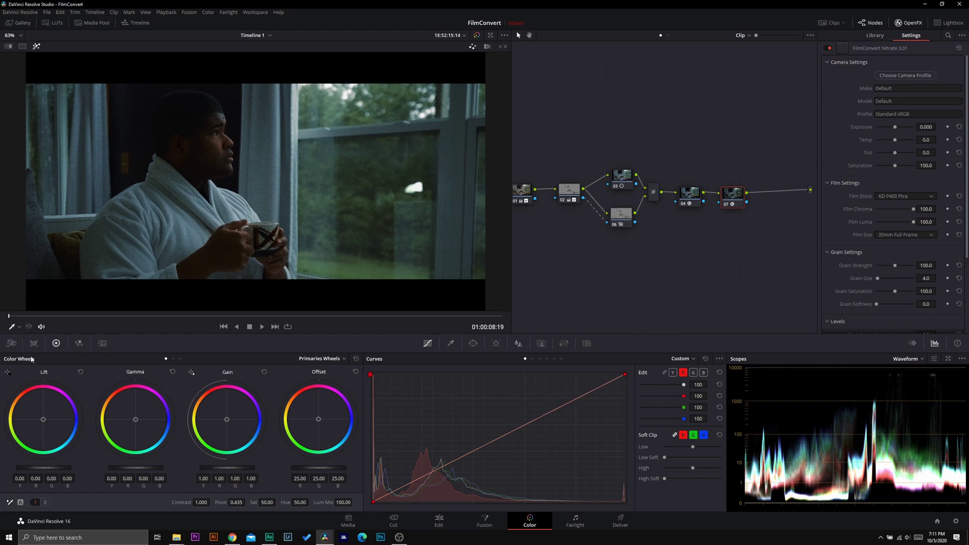
Use the OpenFX overlay to drag the Grain Curve's Shadows point slightly down
left_click(18, 327)
left_click(40, 359)
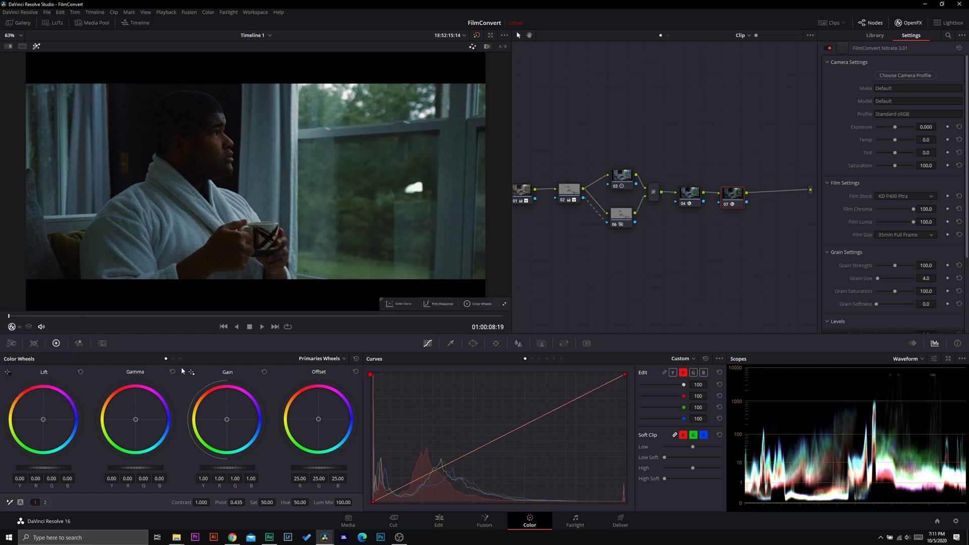
left_click(398, 305)
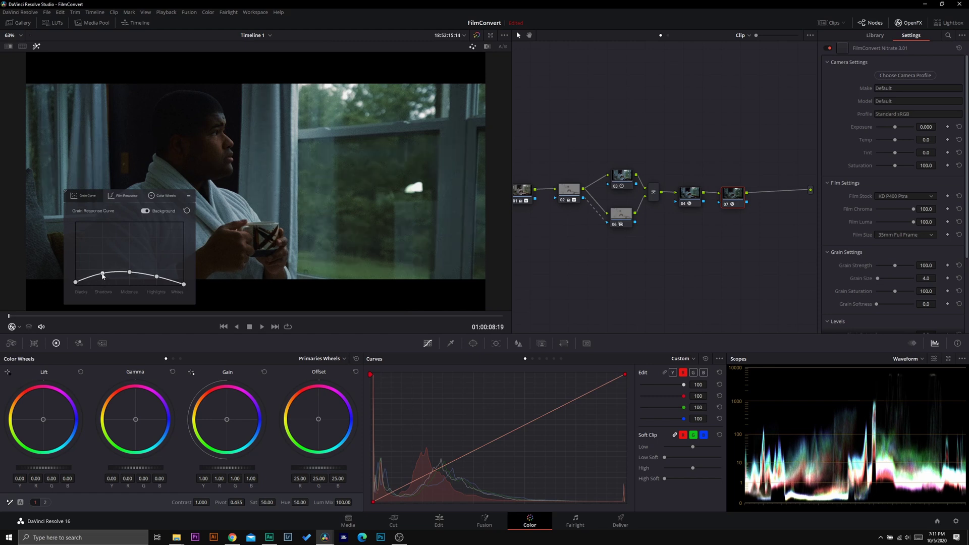
left_click_drag(102, 272, 103, 282)
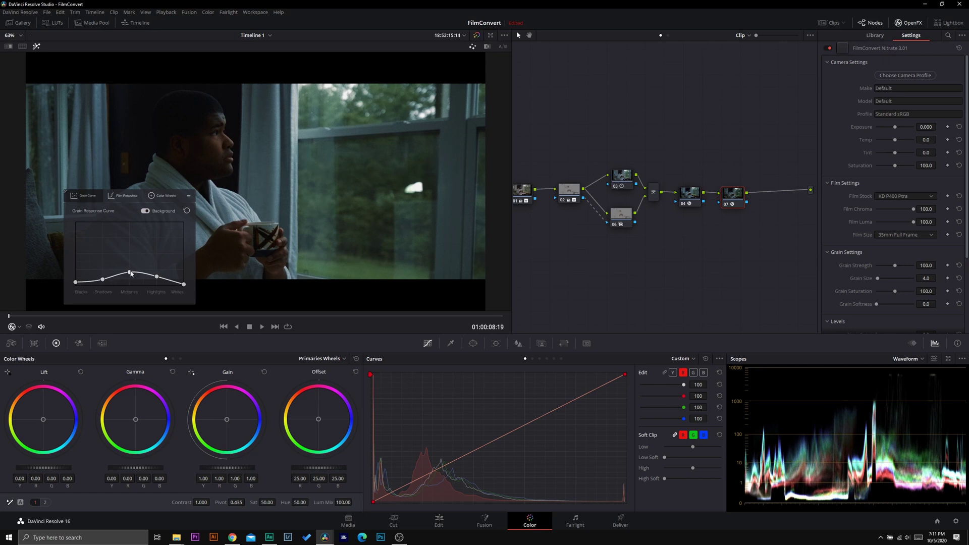
left_click_drag(103, 280, 156, 273)
left_click(188, 195)
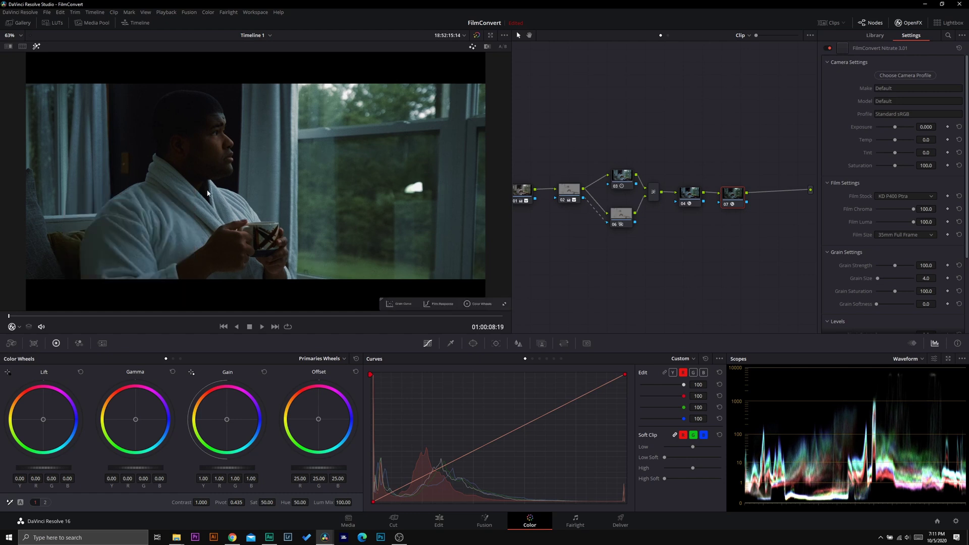
left_click(681, 195)
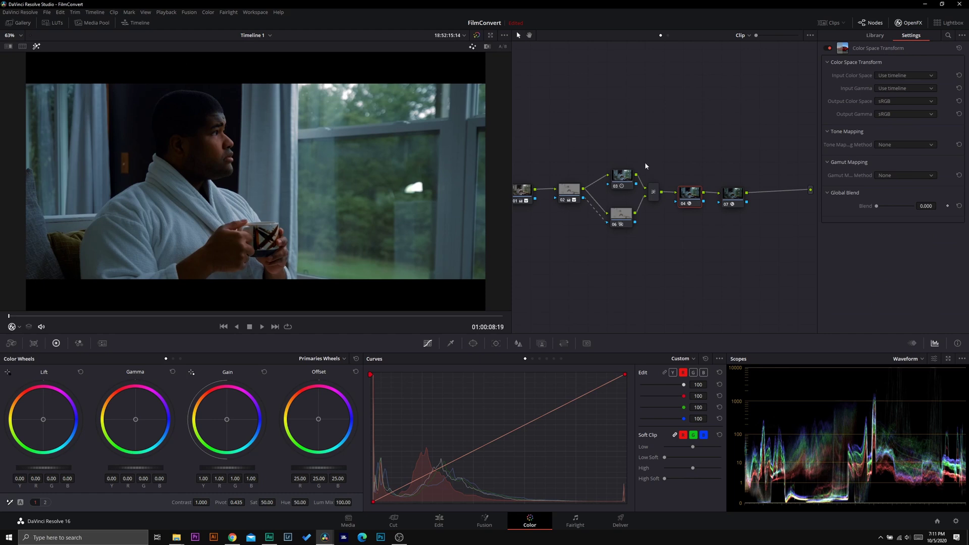
left_click(735, 200)
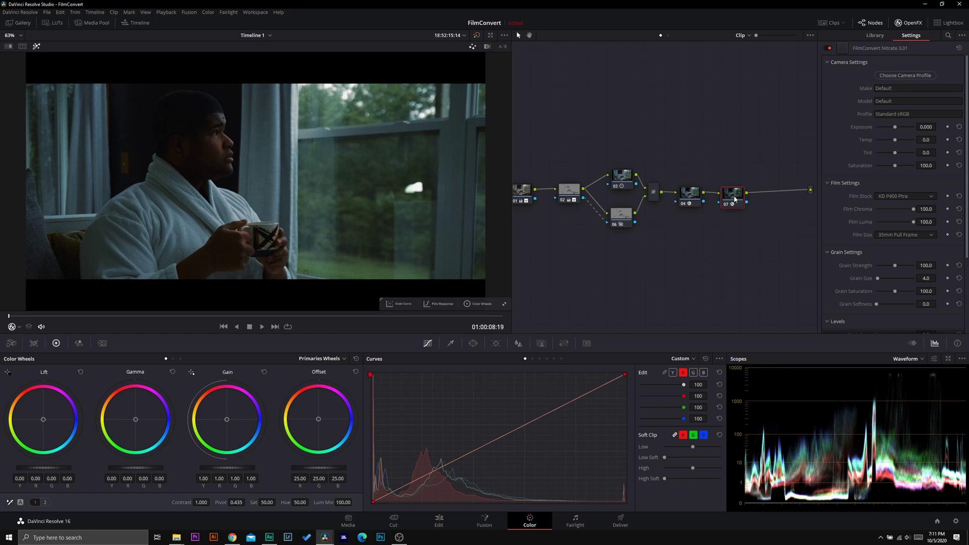
left_click(828, 23)
left_click(143, 302)
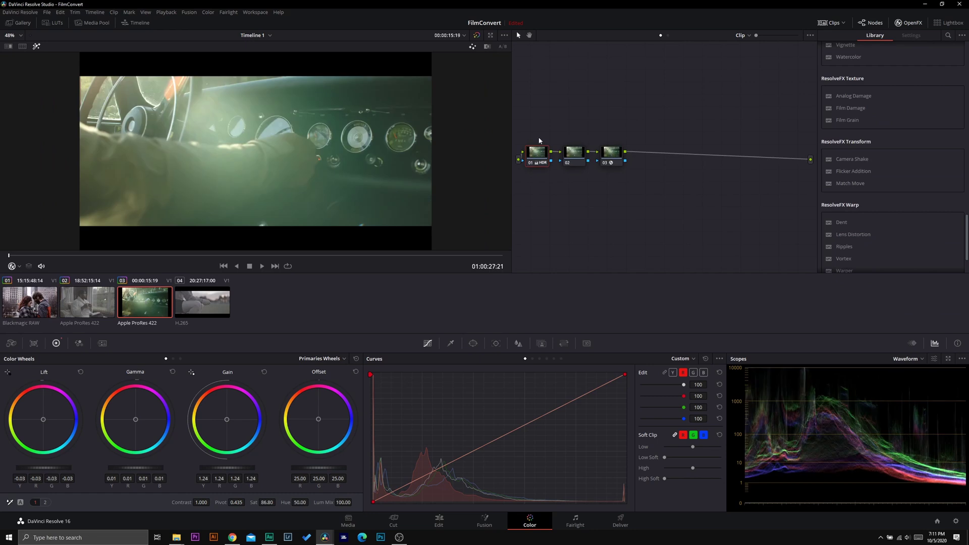
left_click(908, 23)
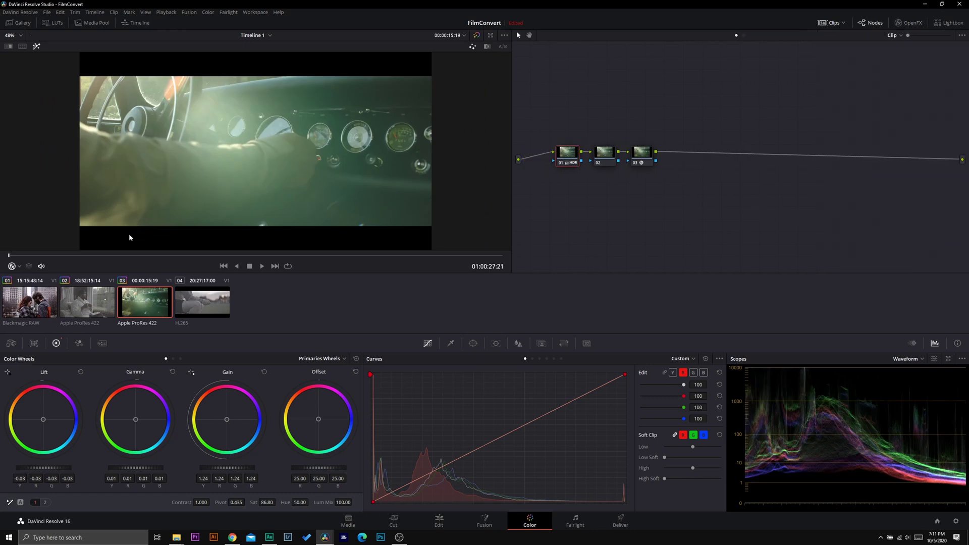
mouse_move(10, 264)
left_mouse_down()
mouse_move(49, 263)
mouse_move(16, 262)
left_mouse_up()
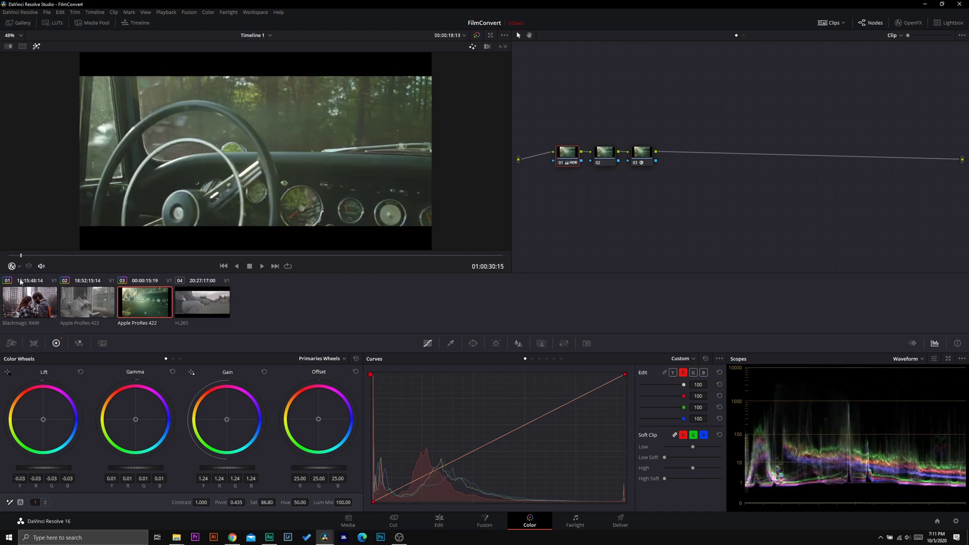
left_click(633, 165)
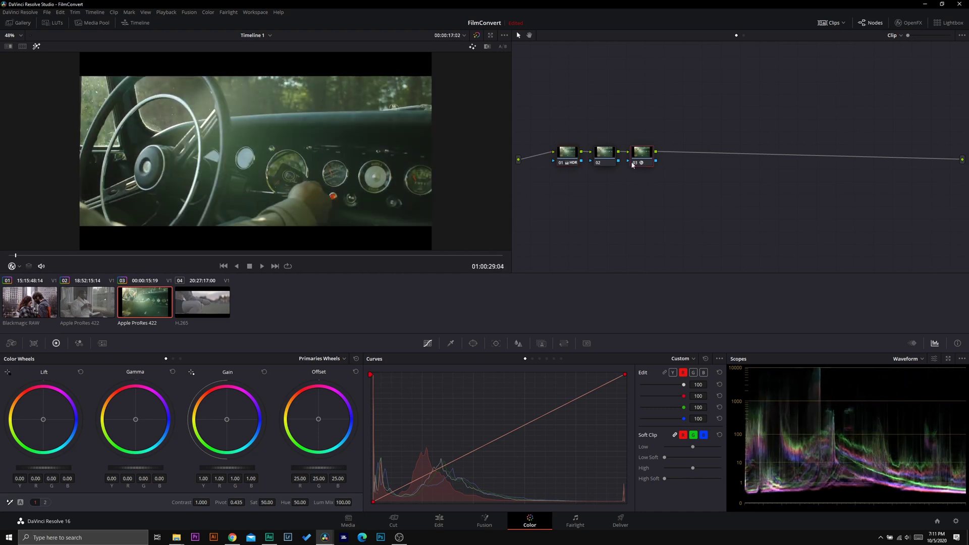
left_click(908, 22)
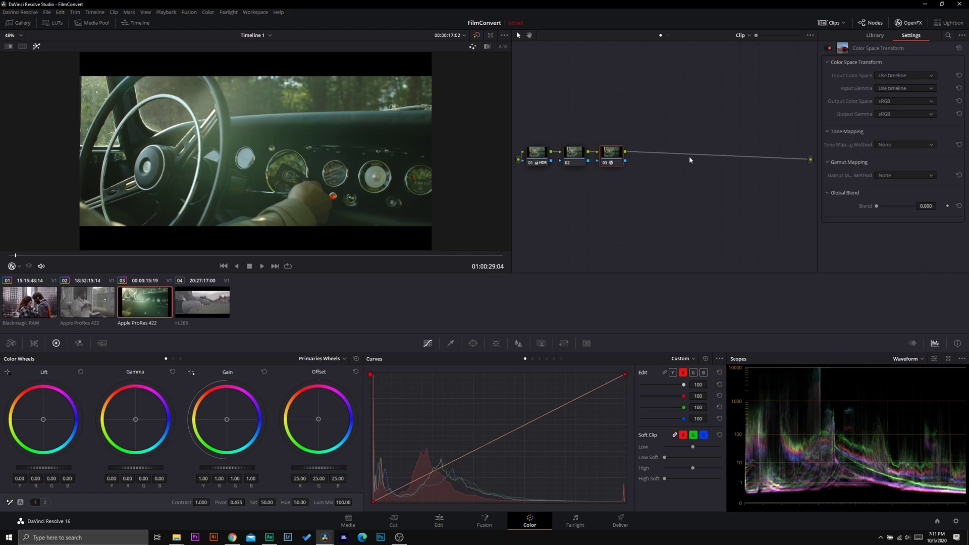
left_click(908, 23)
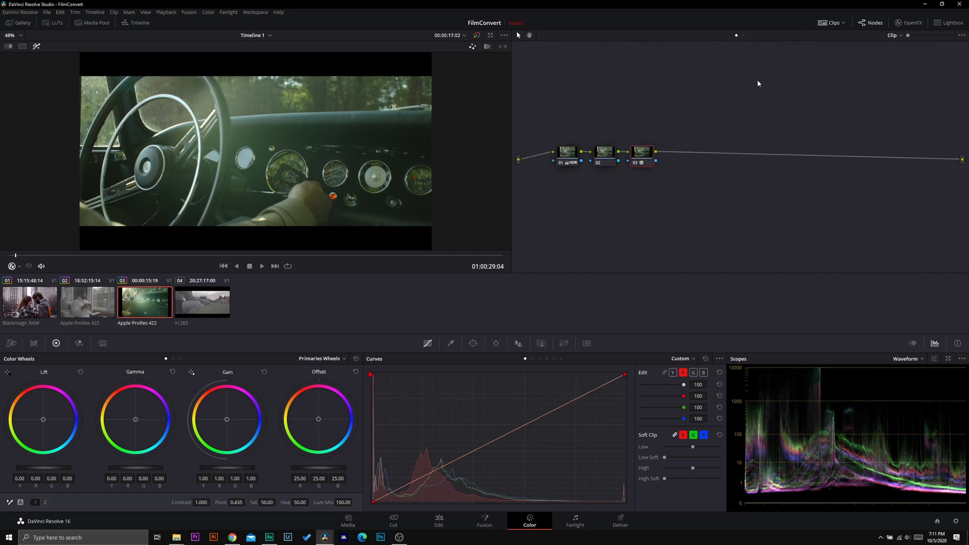
right_click(641, 152)
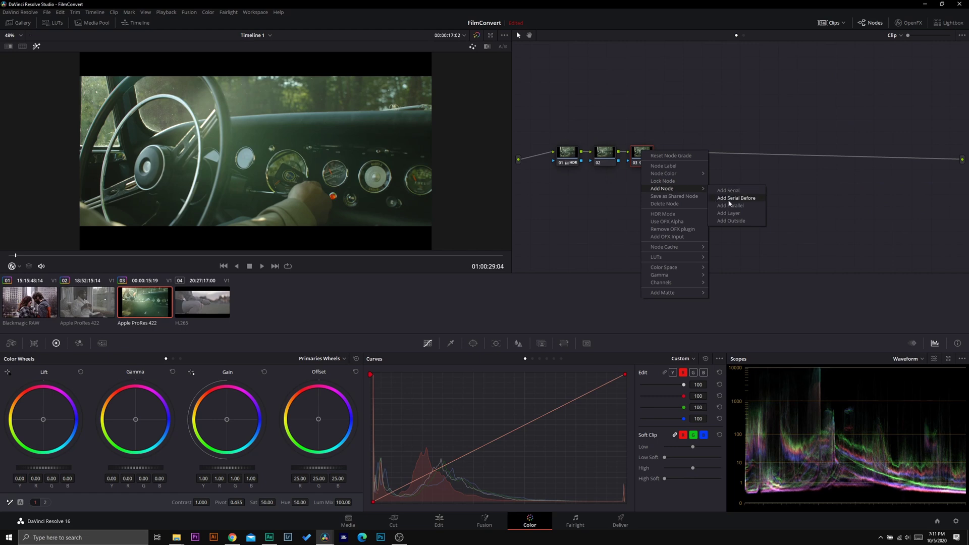
left_click(608, 183)
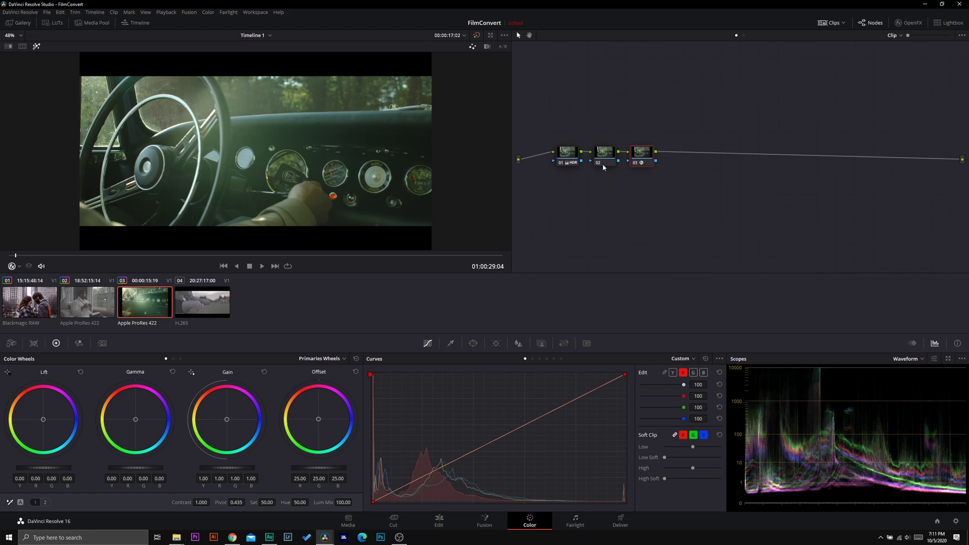
left_click(567, 152)
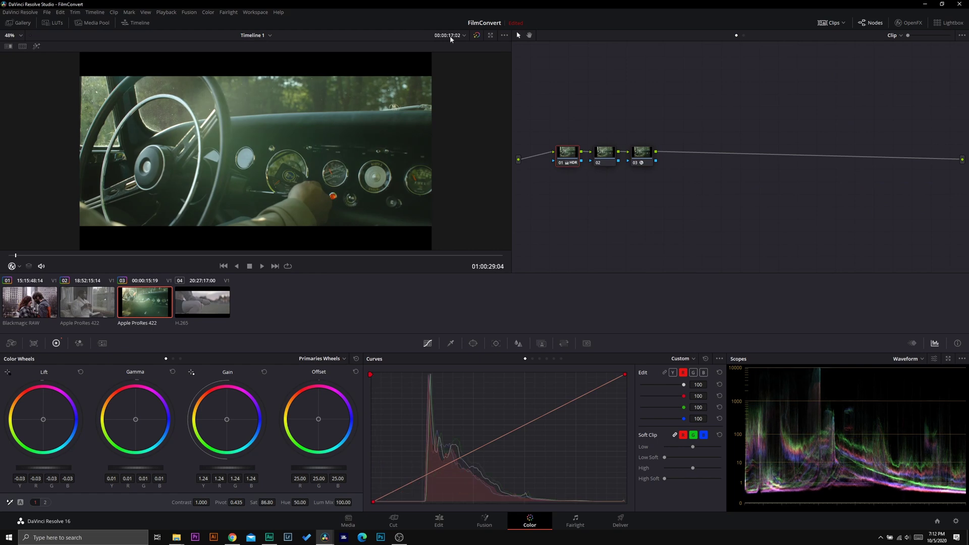
Select the car clip's node 02 and switch the scopes to an RGB Parade
left_click(477, 35)
left_click(477, 35)
mouse_move(25, 259)
left_mouse_down()
mouse_move(55, 255)
mouse_move(25, 257)
mouse_move(31, 276)
mouse_move(52, 271)
mouse_move(24, 275)
left_mouse_up()
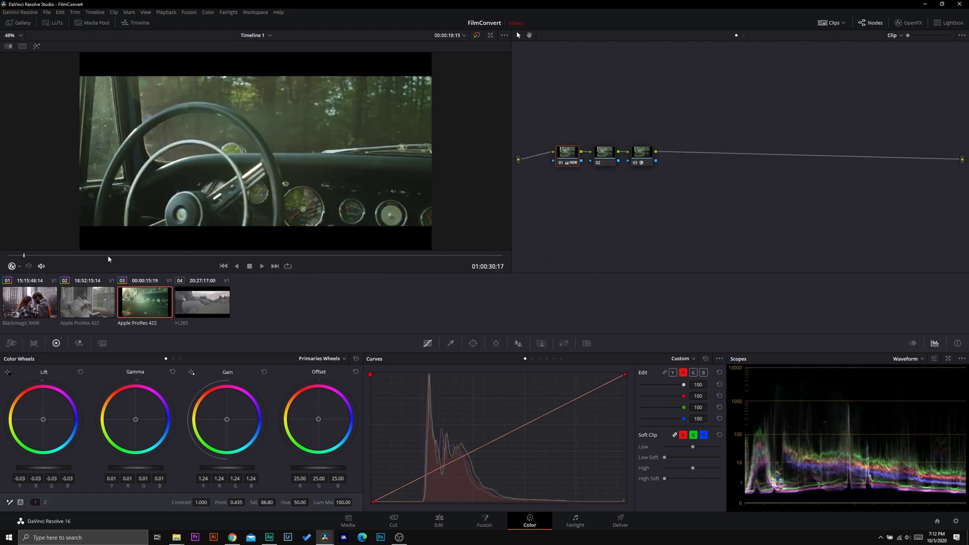
left_click_drag(24, 256, 20, 256)
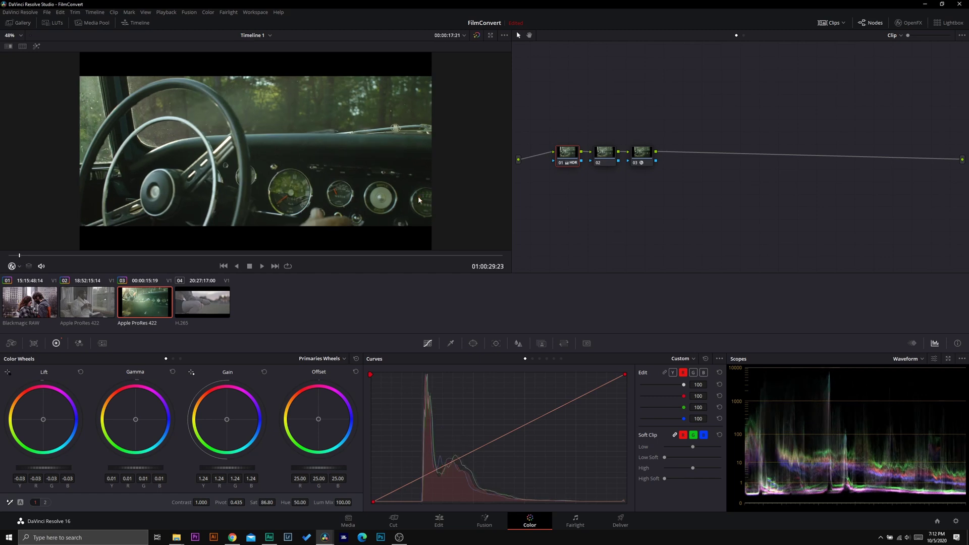
left_click(600, 155)
left_click(915, 360)
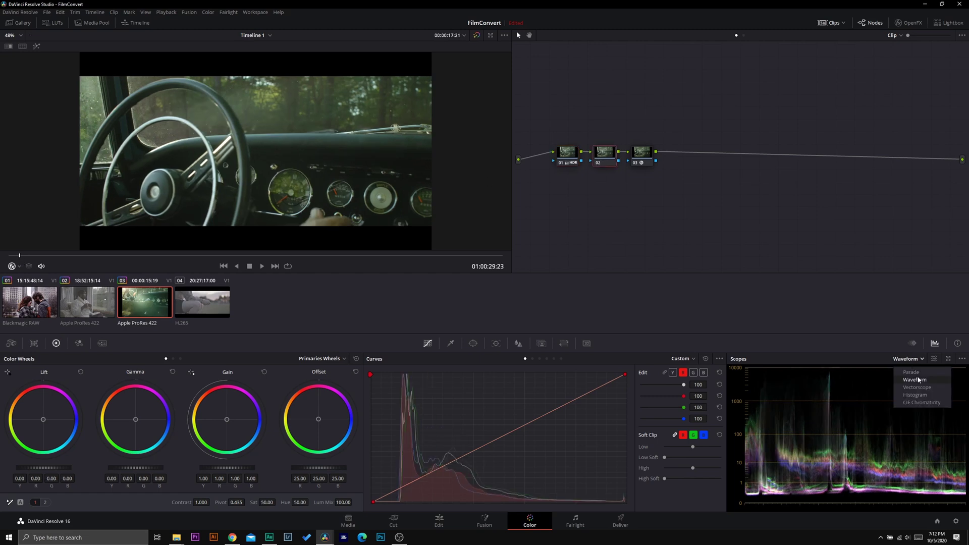
left_click(913, 380)
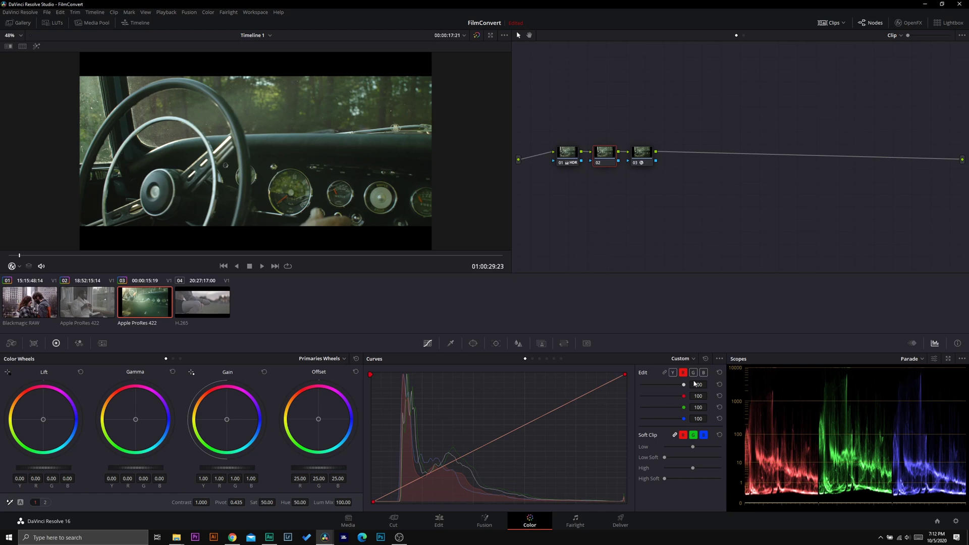
Add a lifting point on node 02's curve, then toggle the node to compare
left_click(425, 474)
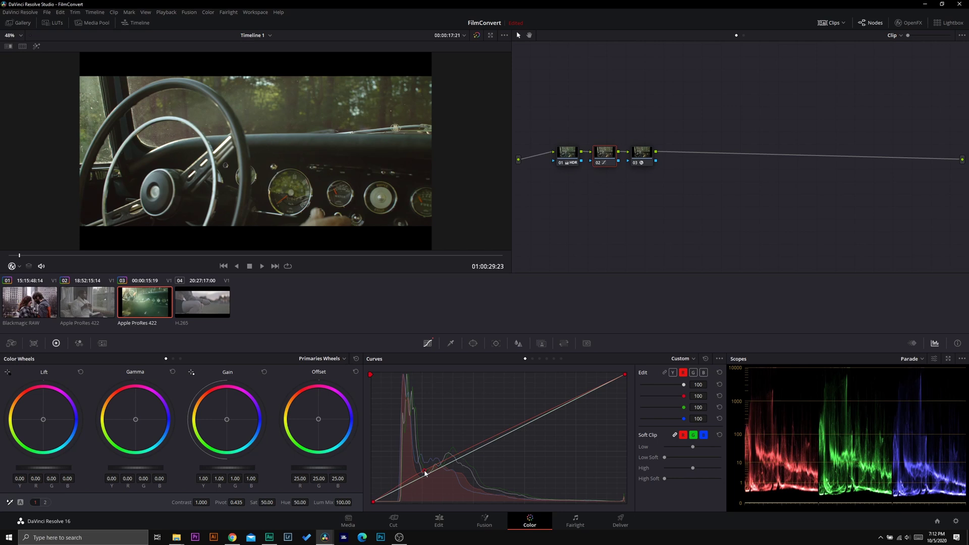
left_click_drag(21, 256, 44, 267)
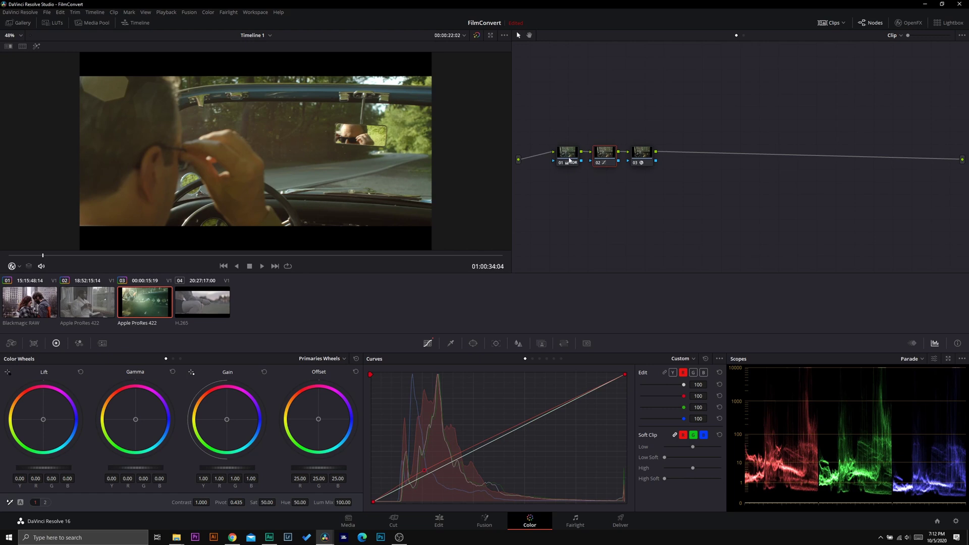
left_click(597, 164)
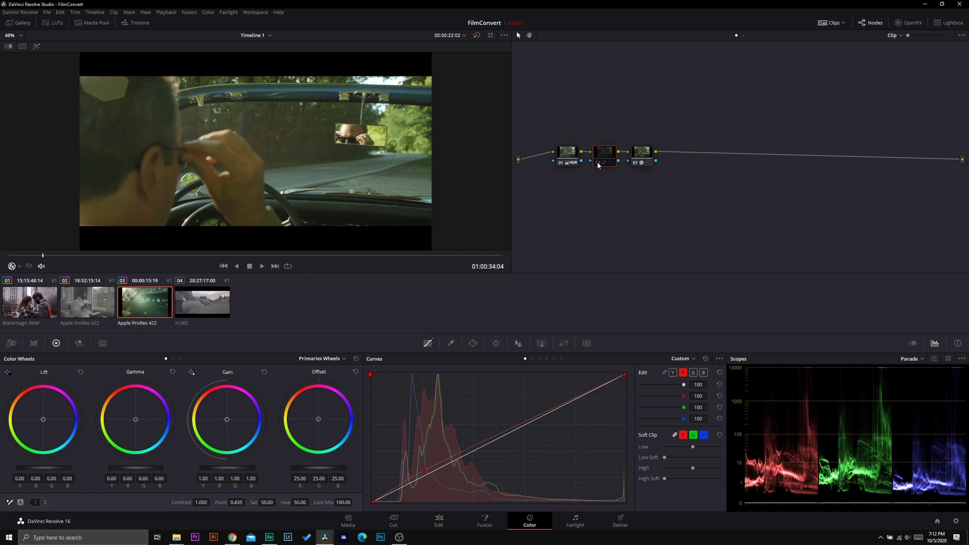
left_click(598, 164)
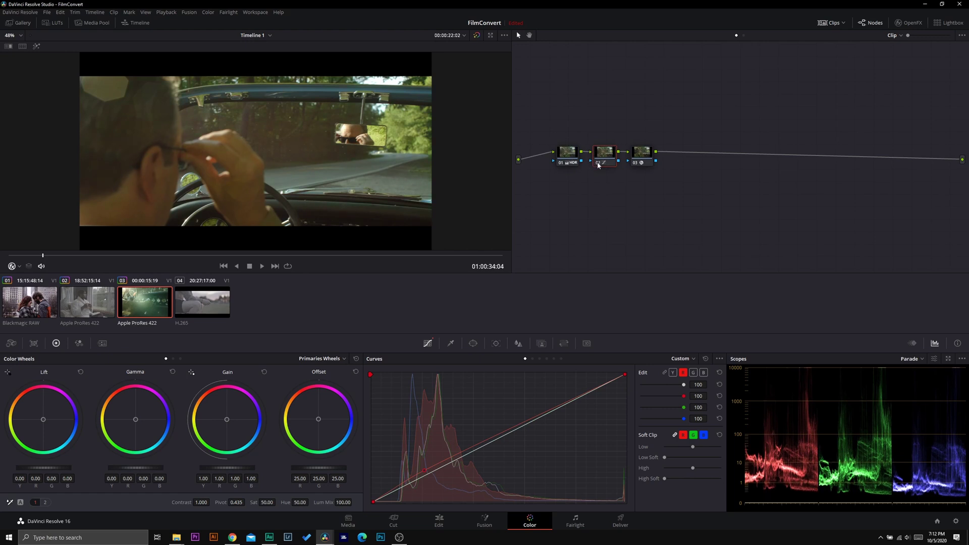
Add a serial node 04 after node 03 in the car clip's grade
right_click(644, 160)
mouse_move(666, 188)
left_click(732, 198)
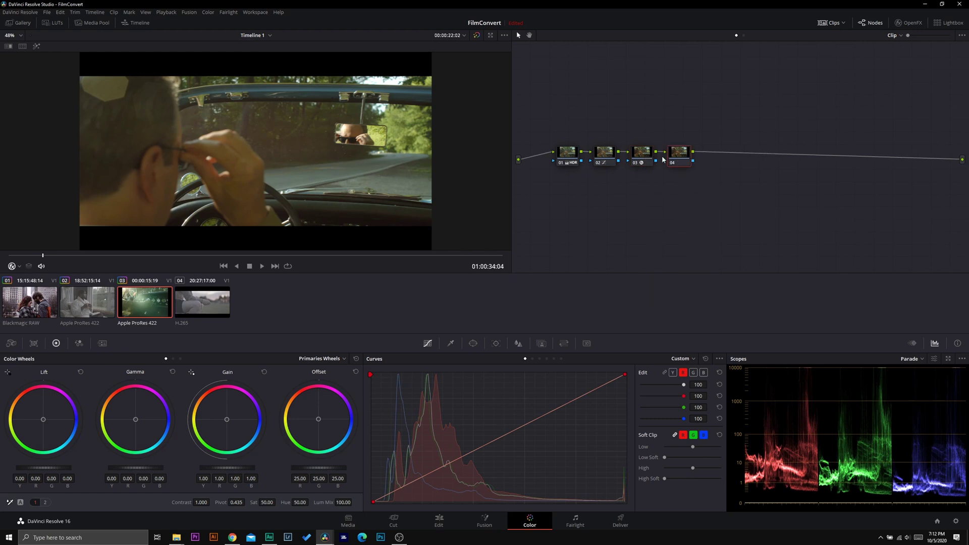
Apply FilmConvert Nitrate to node 04 and toggle it on and off to compare
left_click(908, 22)
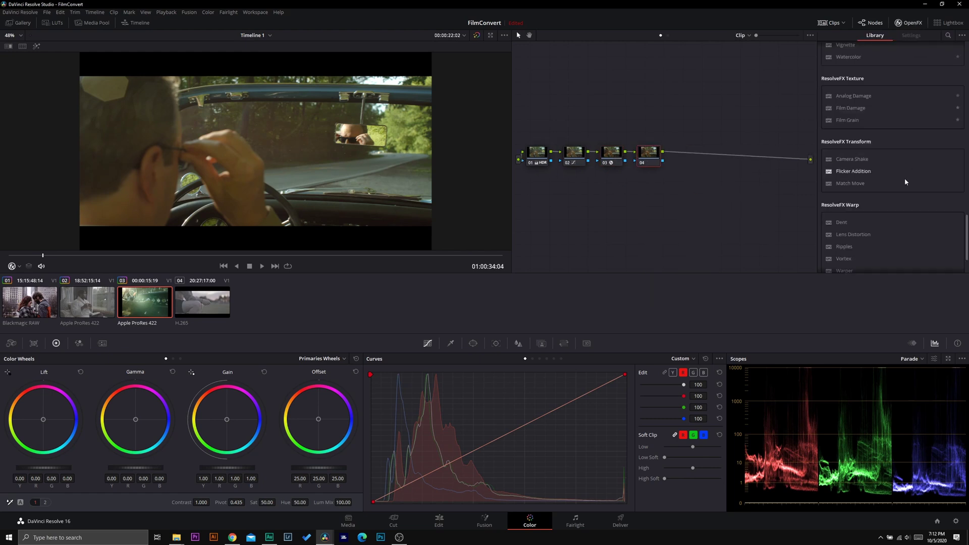
scroll(888, 197, "down", 10)
left_click_drag(877, 262, 652, 155)
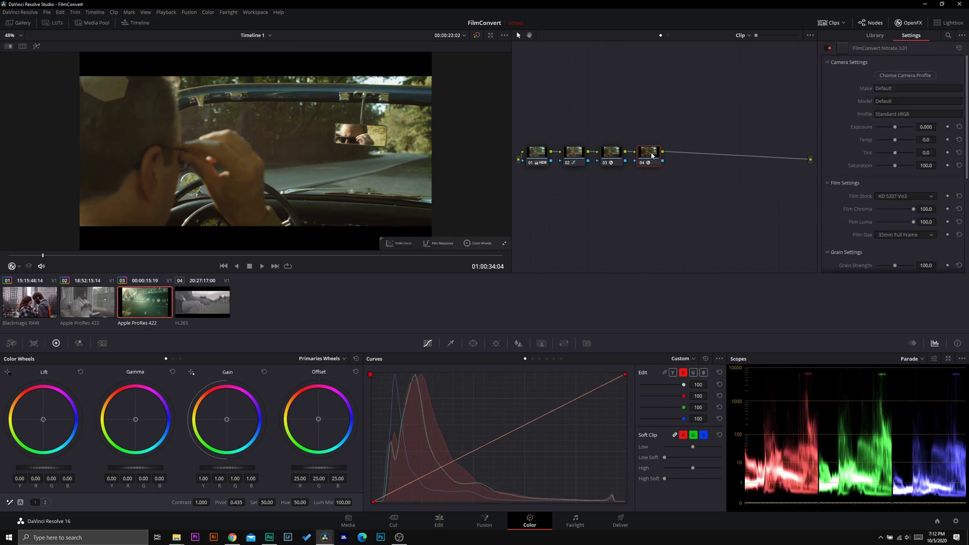
left_click(640, 163)
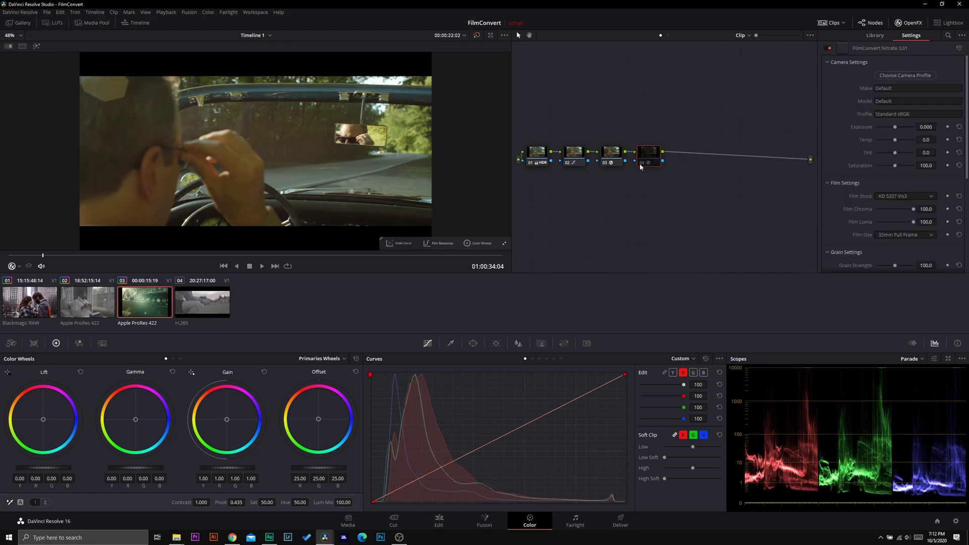
left_click(640, 162)
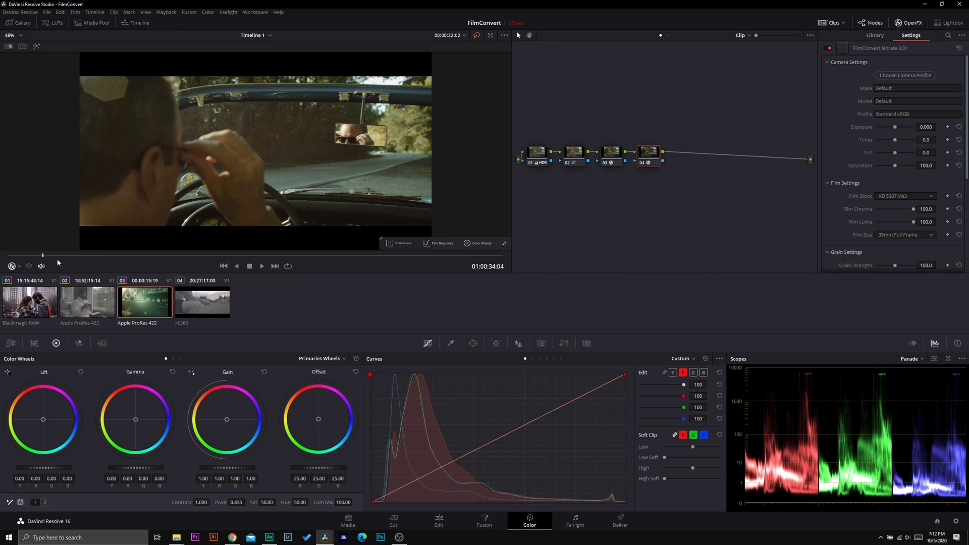
left_click_drag(58, 258, 21, 285)
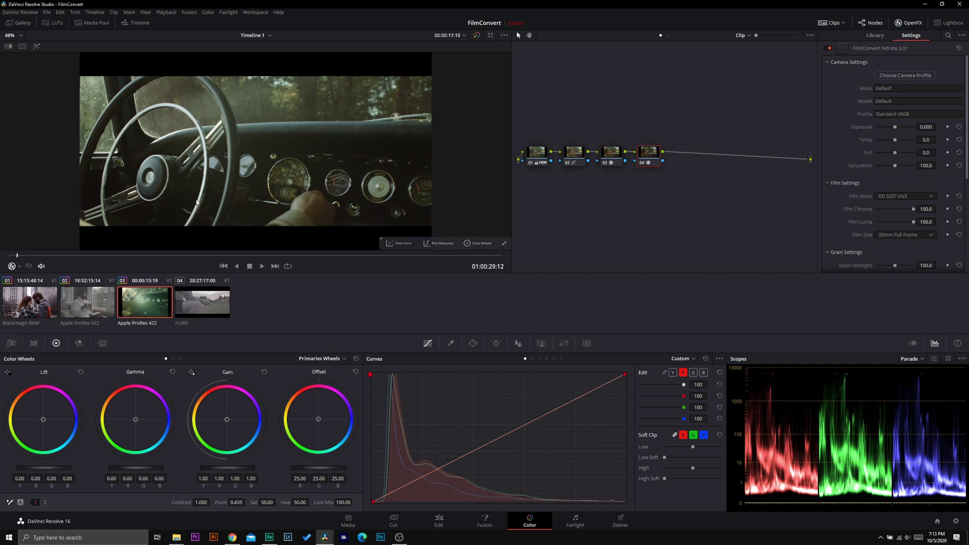
mouse_move(28, 257)
left_mouse_down()
mouse_move(48, 259)
mouse_move(37, 268)
left_mouse_up()
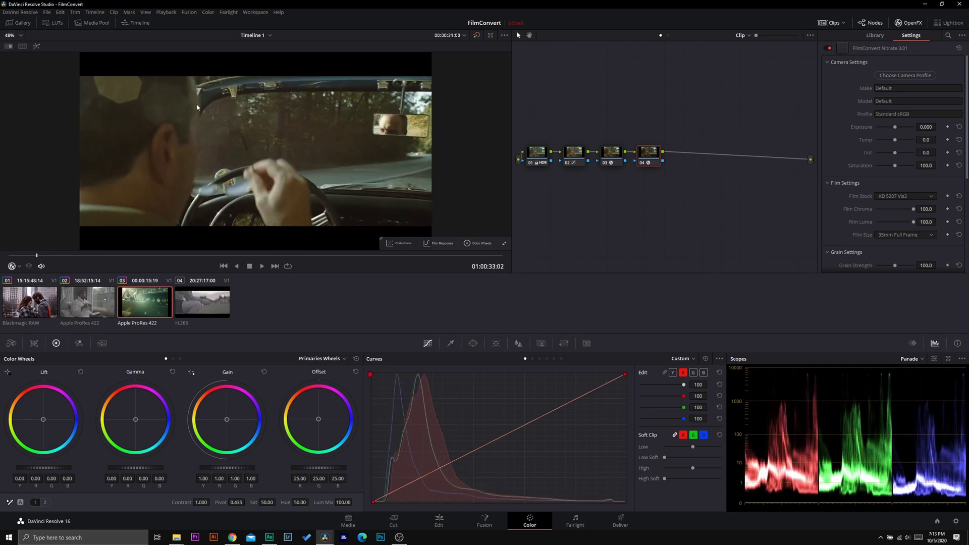
Reshape FilmConvert's grain response curve by dragging its Midtones point
left_click(394, 245)
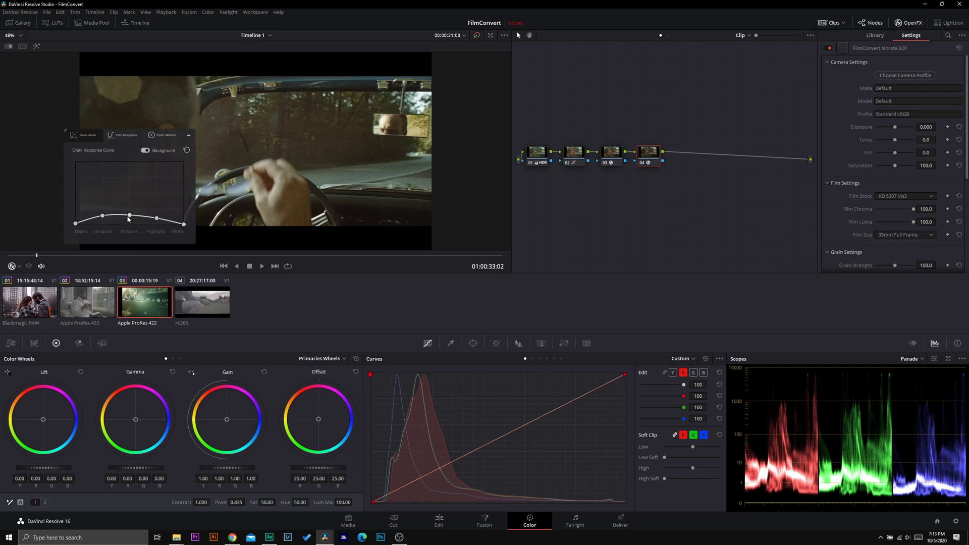
left_click_drag(126, 216, 156, 213)
left_click(188, 134)
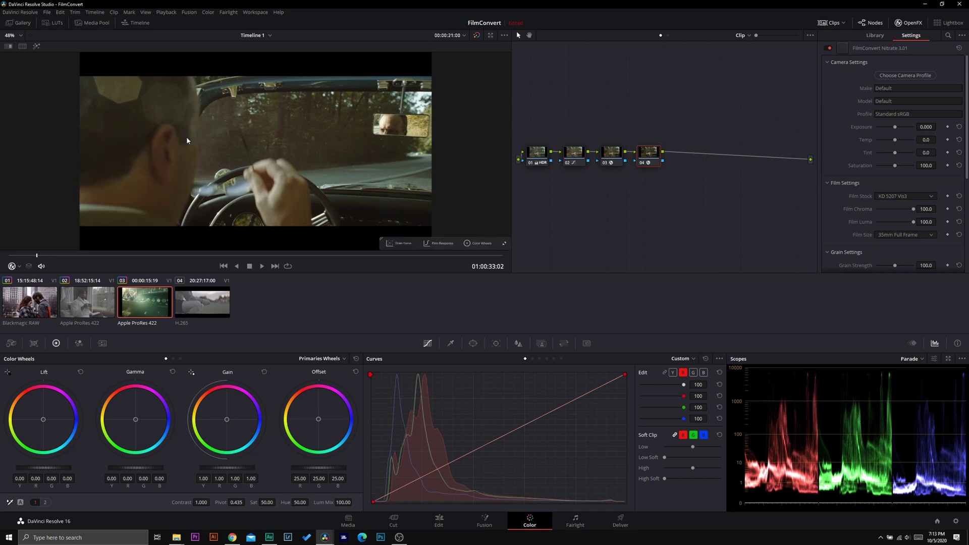
Raise FilmConvert Nitrate's Saturation to 128.6
left_click_drag(71, 255, 129, 251)
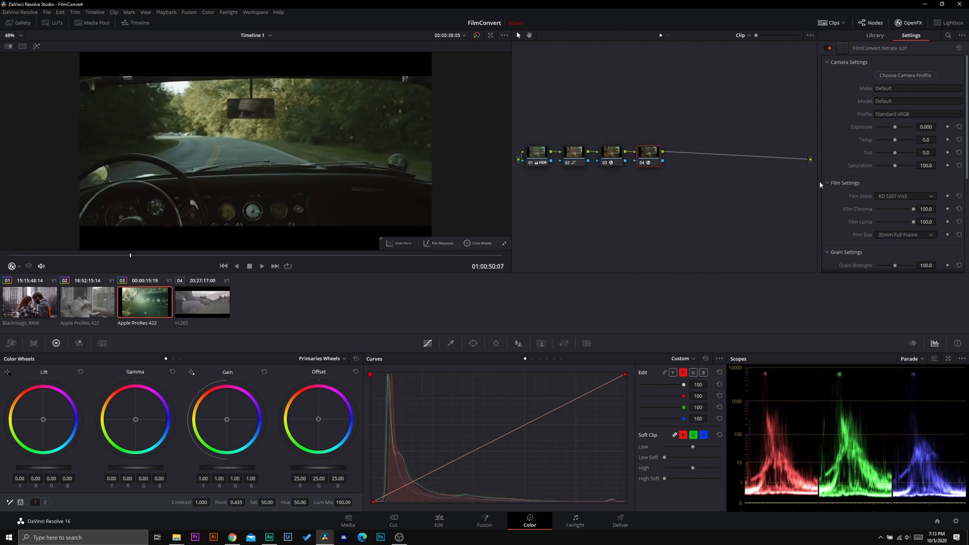
left_click_drag(895, 165, 900, 168)
left_click_drag(130, 255, 47, 255)
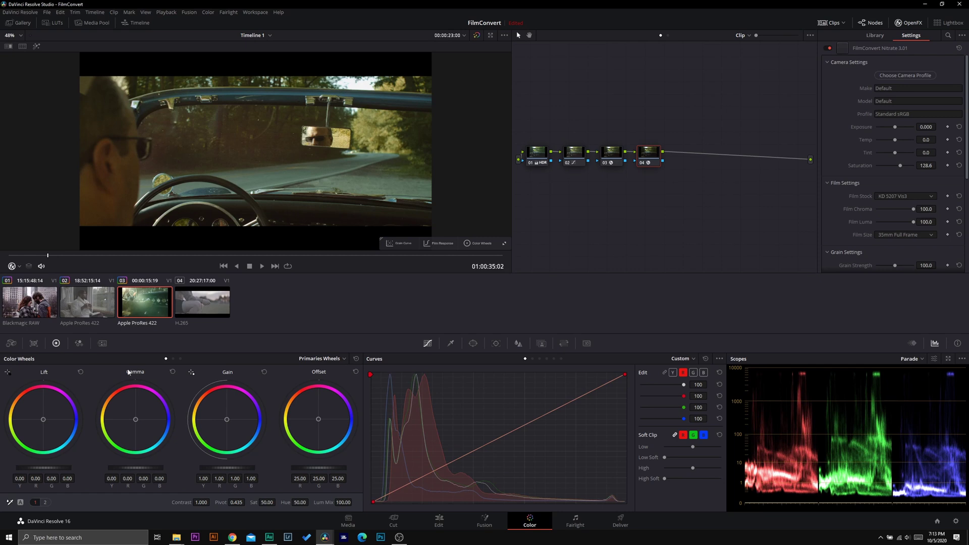
left_click(7, 293)
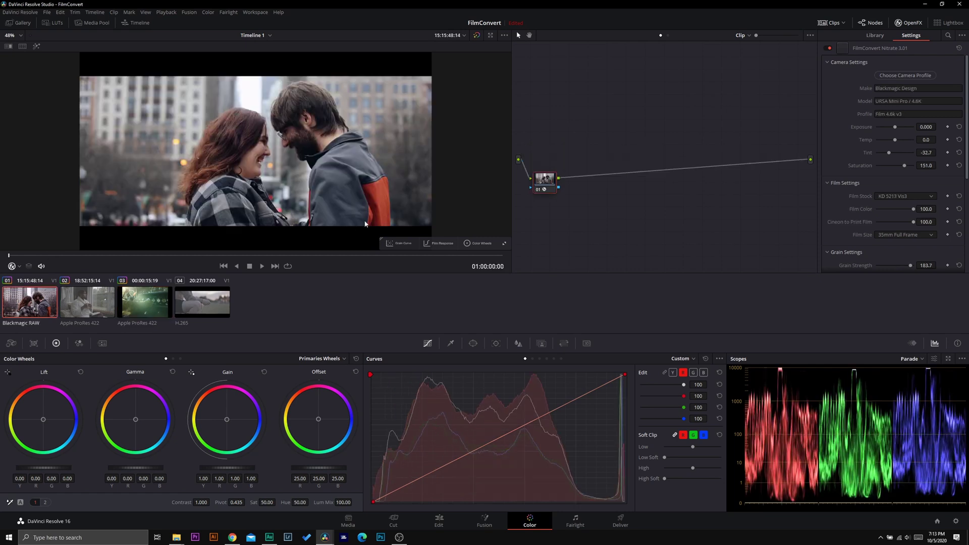
left_click(107, 302)
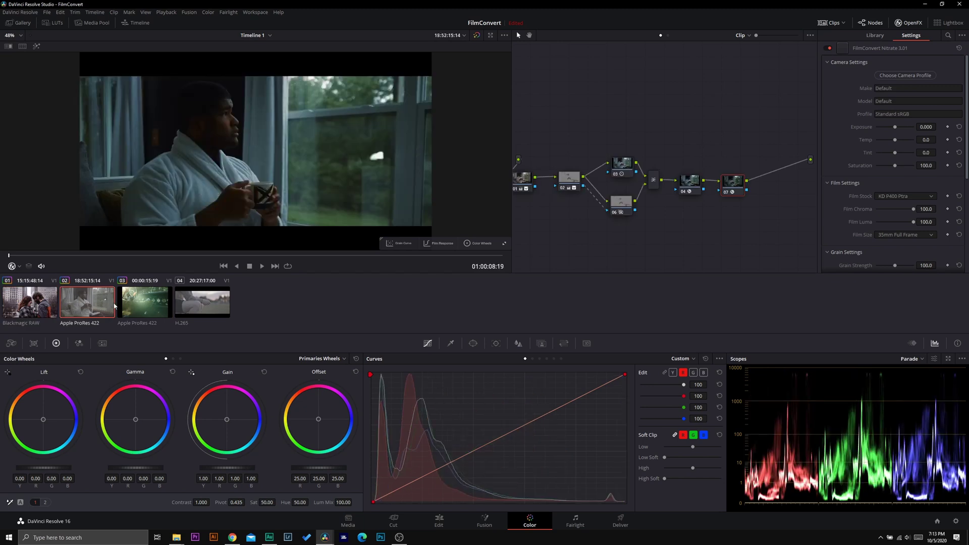
left_click(130, 299)
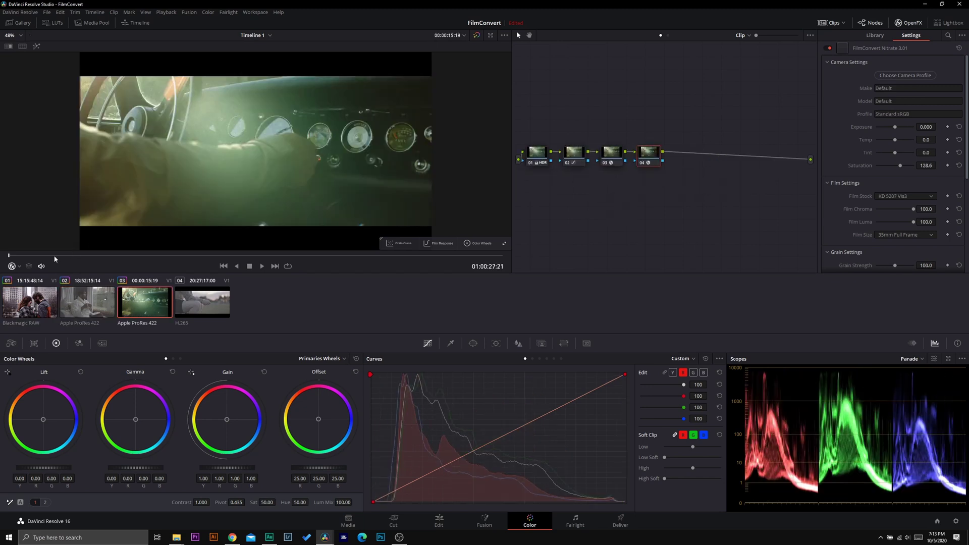